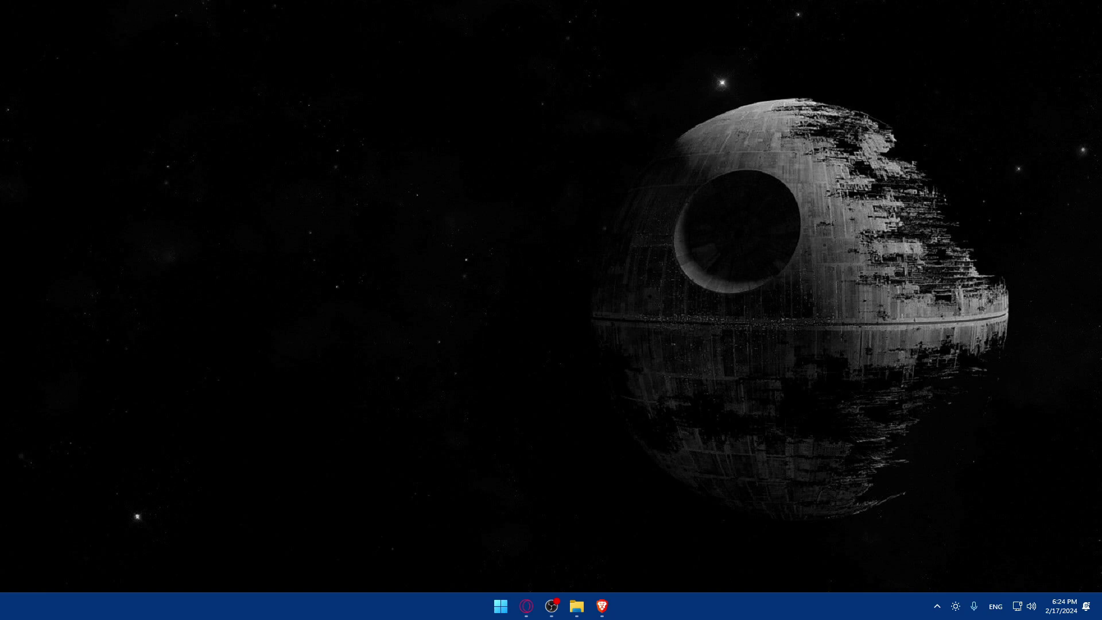
# Launch Brave and run a Google search for 'macrium reflect'.
pyautogui.moveTo(601, 606)
pyautogui.mouseDown()
pyautogui.moveTo(531, 606)
pyautogui.moveTo(603, 607)
pyautogui.mouseUp()
pyautogui.click(603, 606)
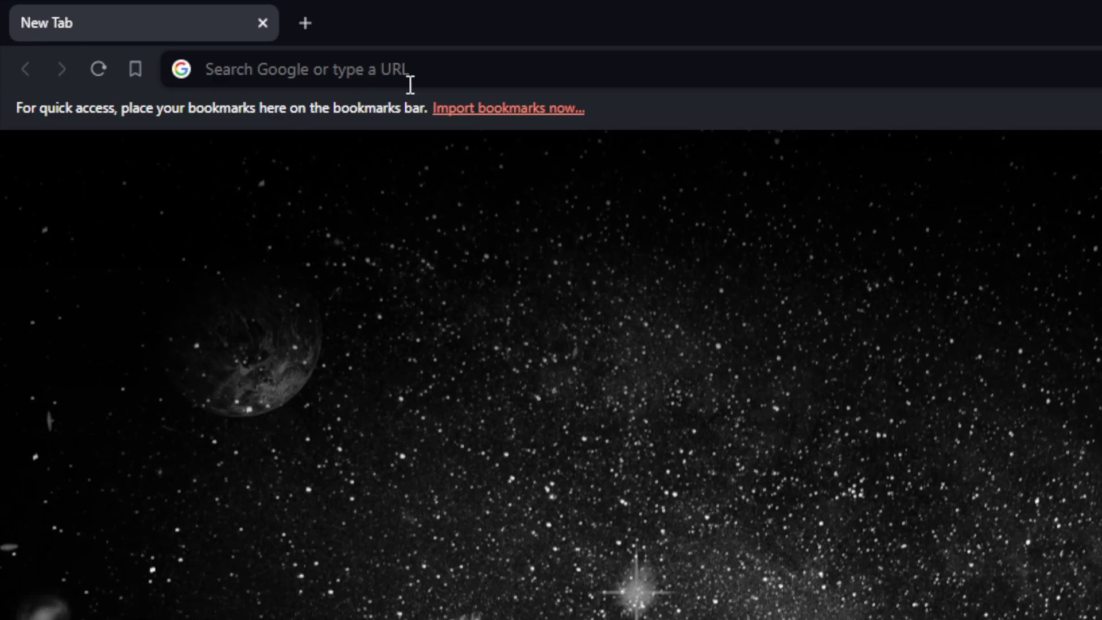
pyautogui.click(410, 85)
pyautogui.write('macr')
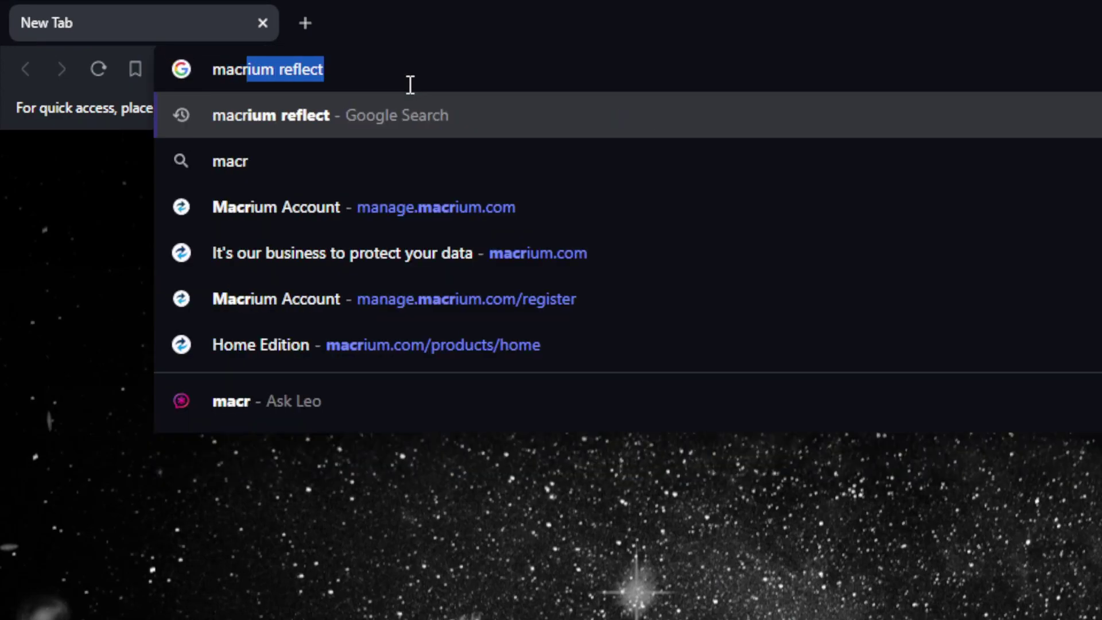
pyautogui.write('ium reflect')
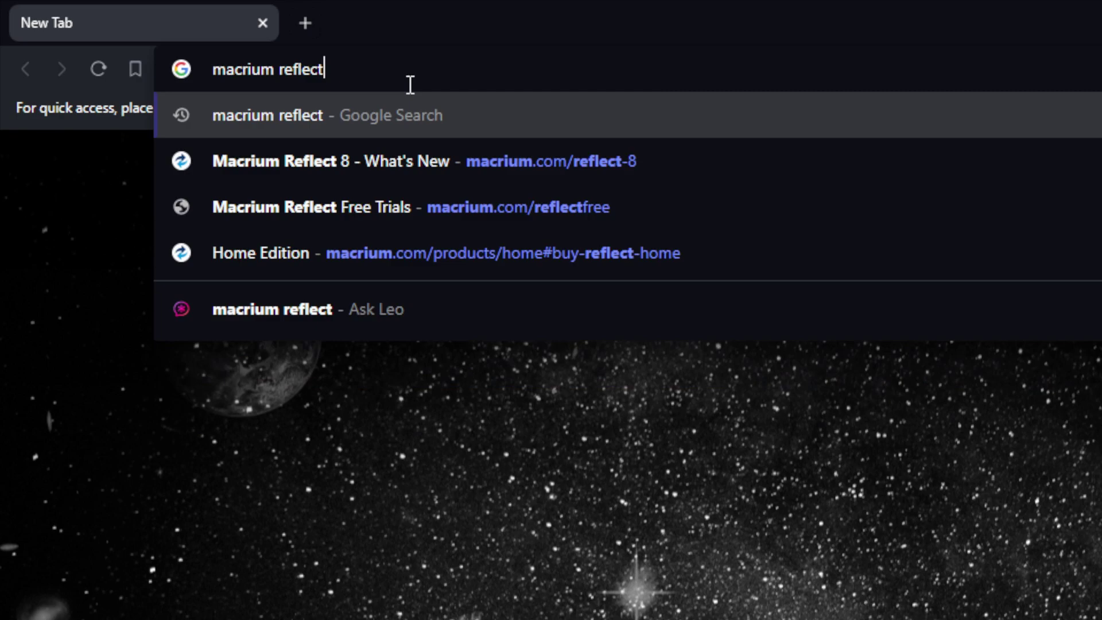
pyautogui.press('Return')
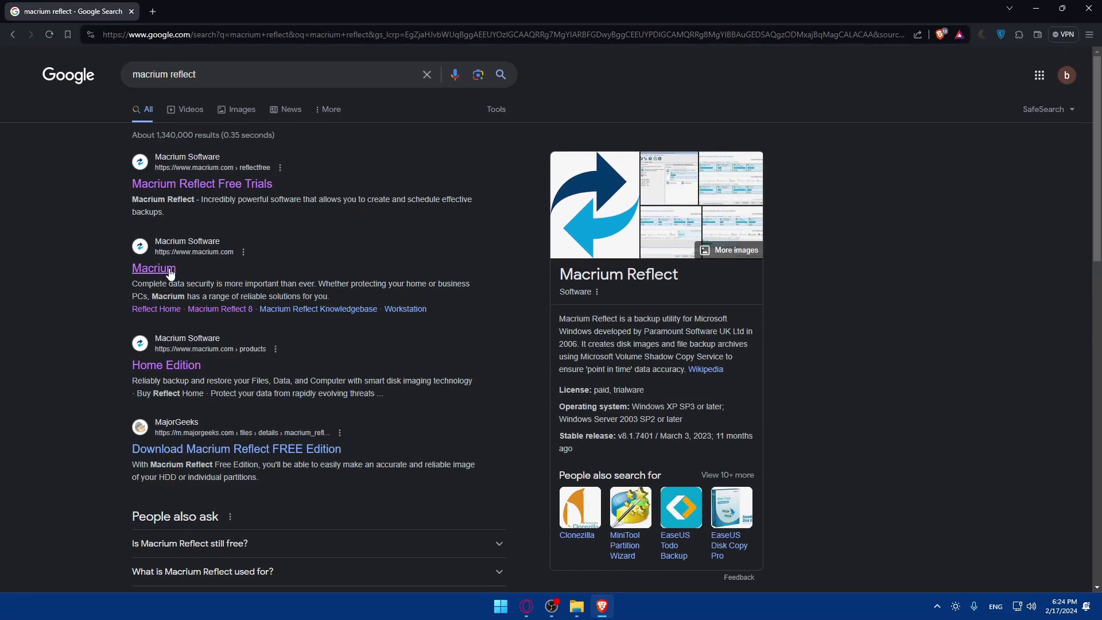
pyautogui.moveTo(176, 271); pyautogui.dragTo(102, 279)
# Open the official Macrium result, close the webinar pop-up, and browse the homepage.
pyautogui.click(194, 255)
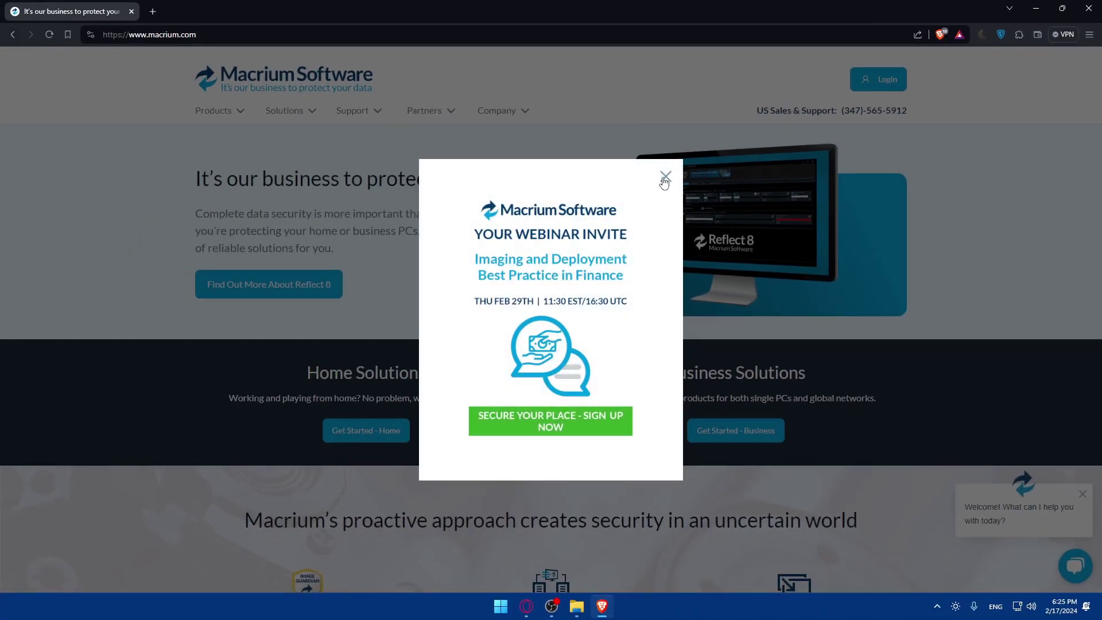
pyautogui.click(664, 179)
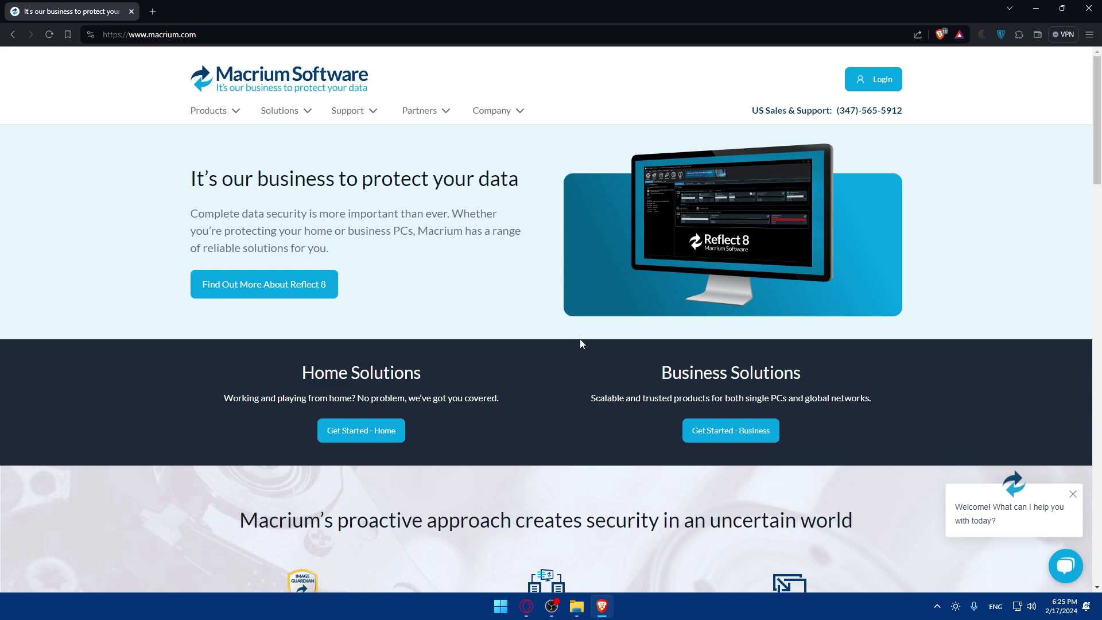
pyautogui.scroll(-8, 581, 340)
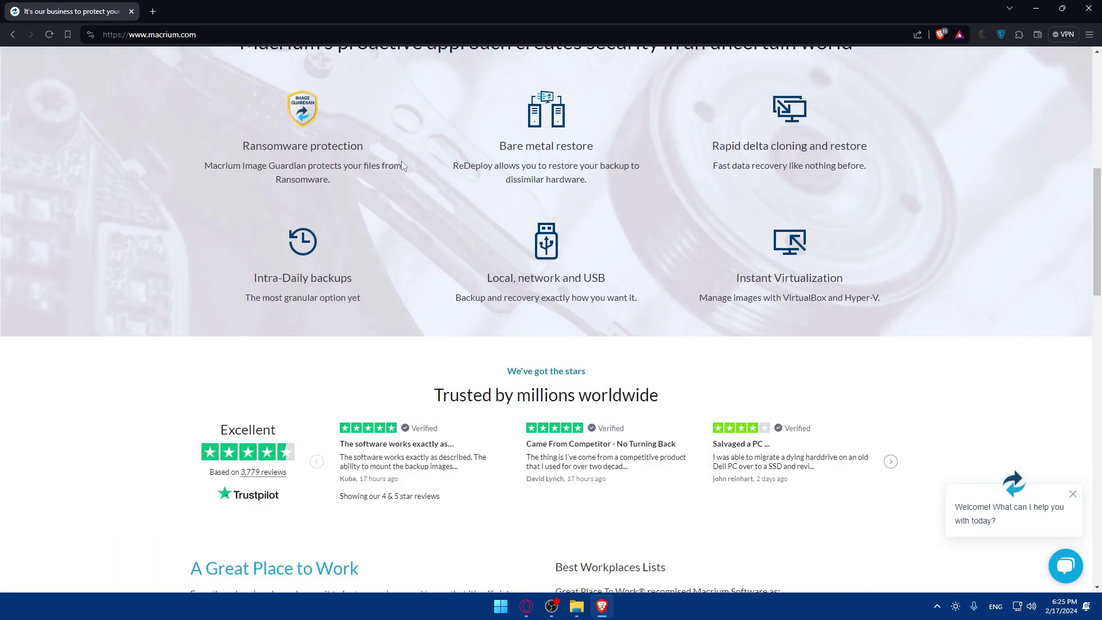
pyautogui.scroll(-17, 494, 253)
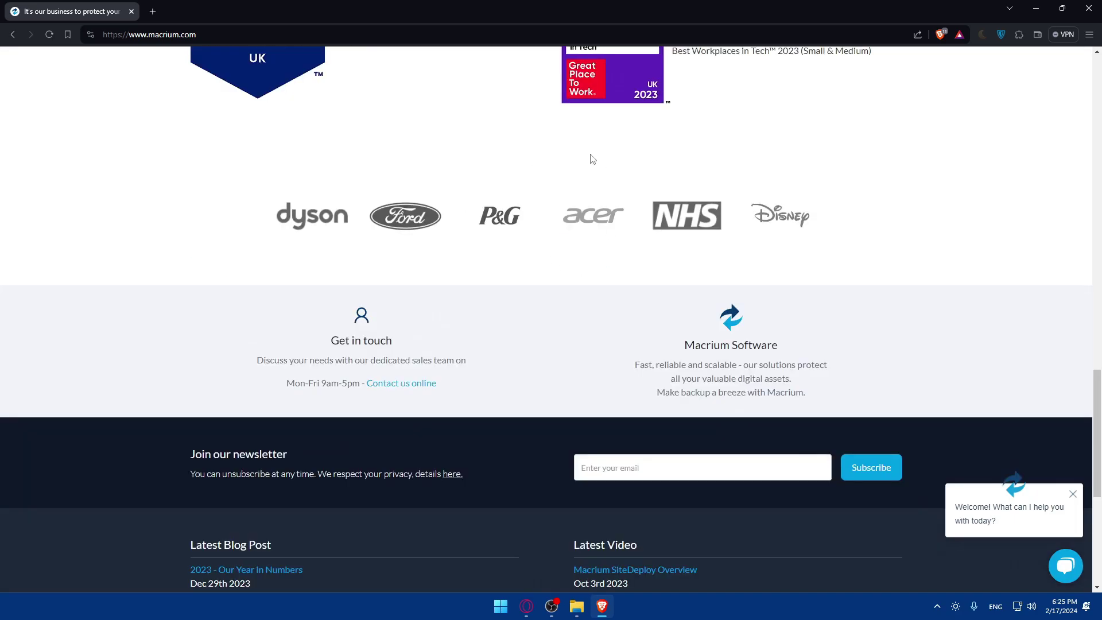
pyautogui.scroll(12, 612, 215)
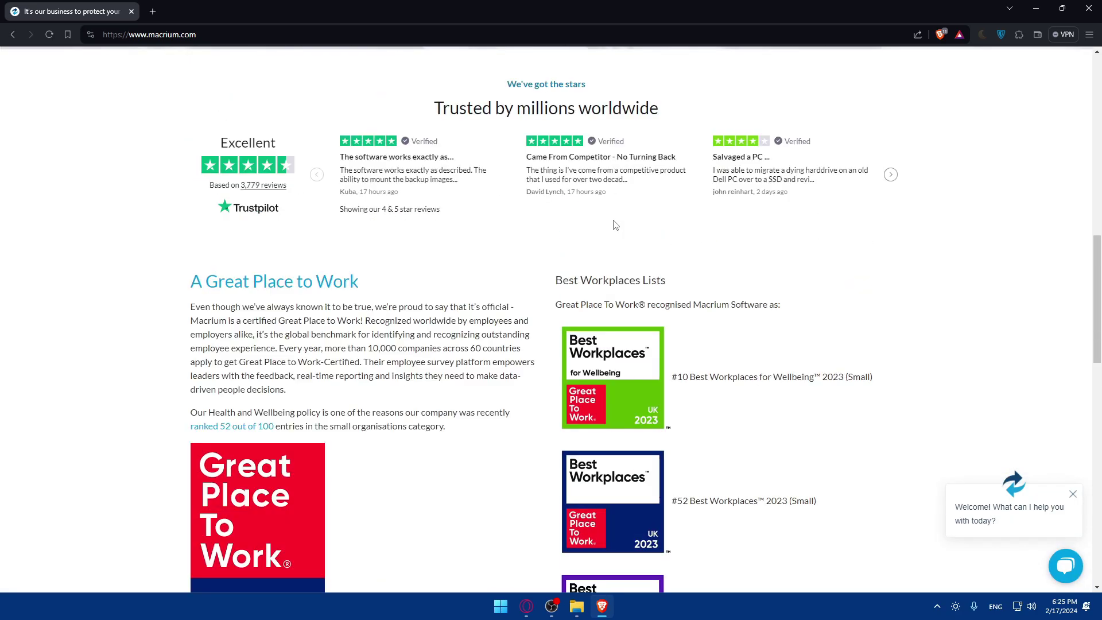
pyautogui.scroll(13, 613, 225)
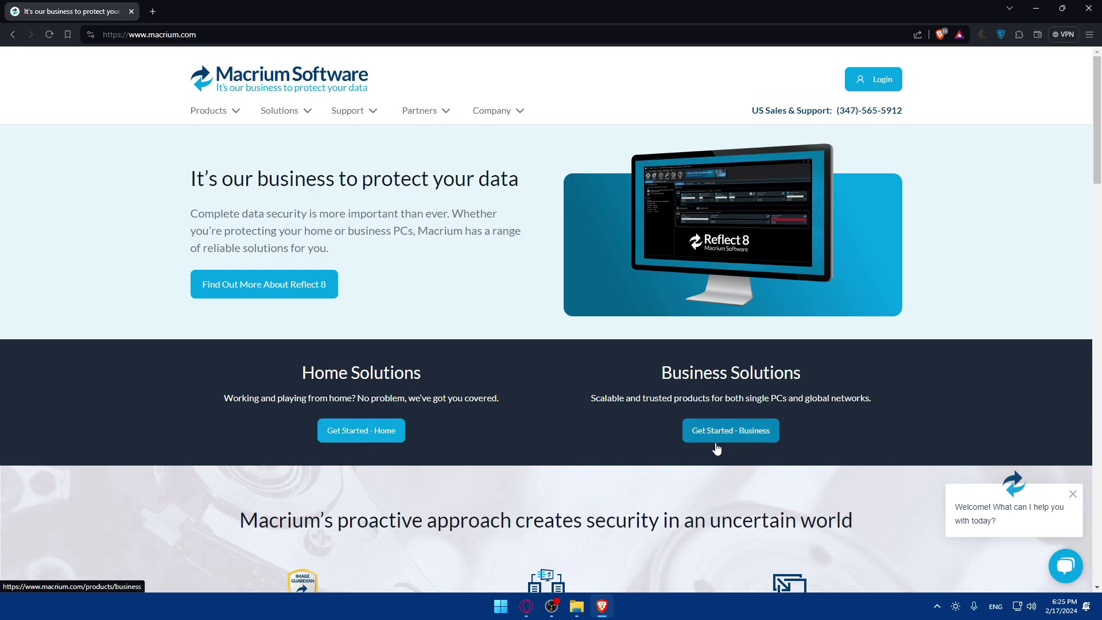
# Open the Reflect Home product page and jump to its pricing plans.
pyautogui.click(356, 435)
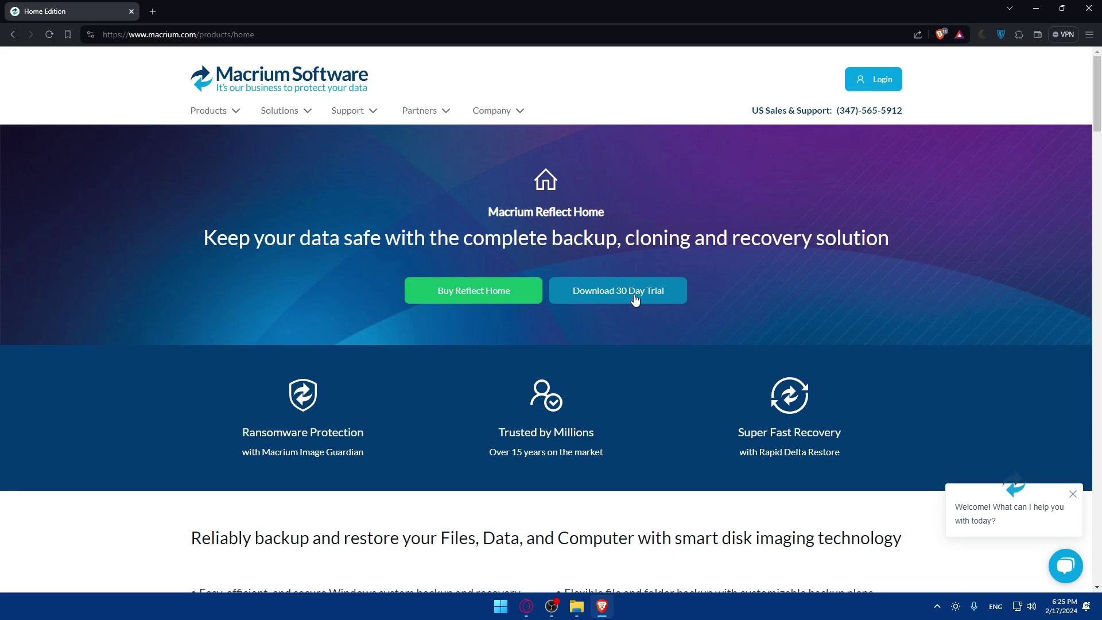
pyautogui.click(476, 291)
pyautogui.scroll(-2, 485, 363)
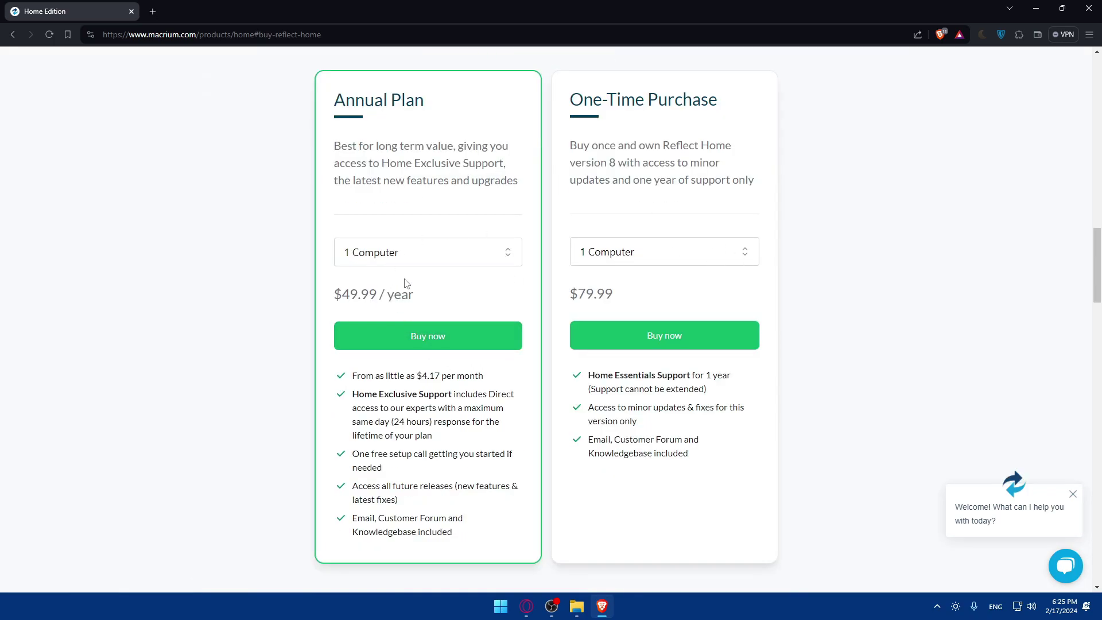
# Price both Annual Plan and One-Time Purchase for 4 Computers, then show the 64-bit/32-bit trial downloads.
pyautogui.click(469, 256)
pyautogui.click(450, 315)
pyautogui.click(623, 262)
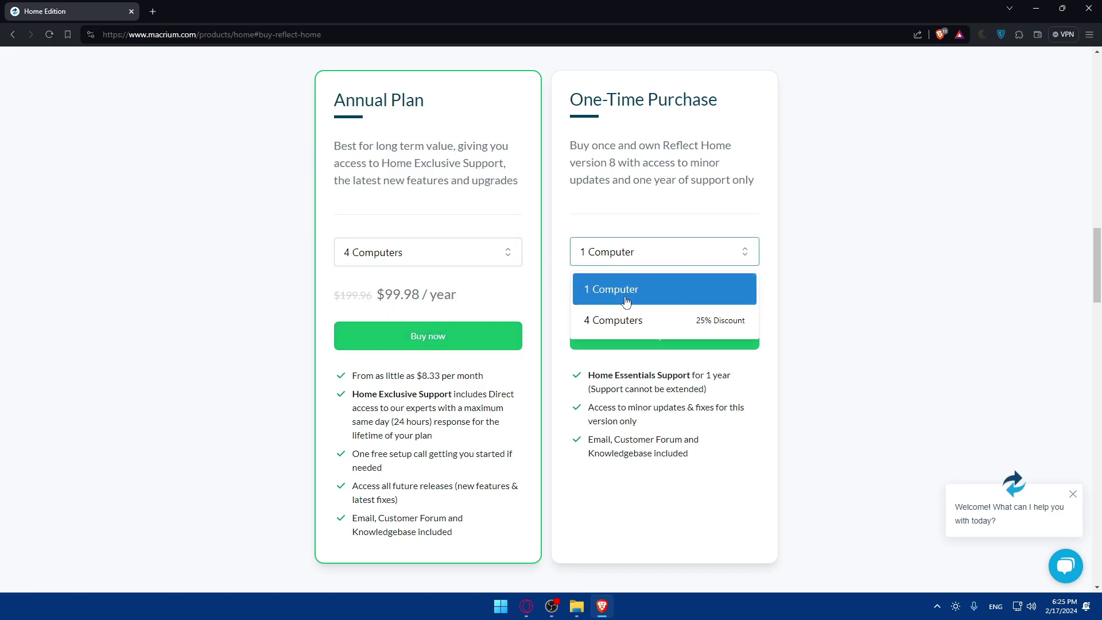
pyautogui.click(615, 320)
pyautogui.scroll(6, 469, 319)
pyautogui.scroll(-6, 517, 316)
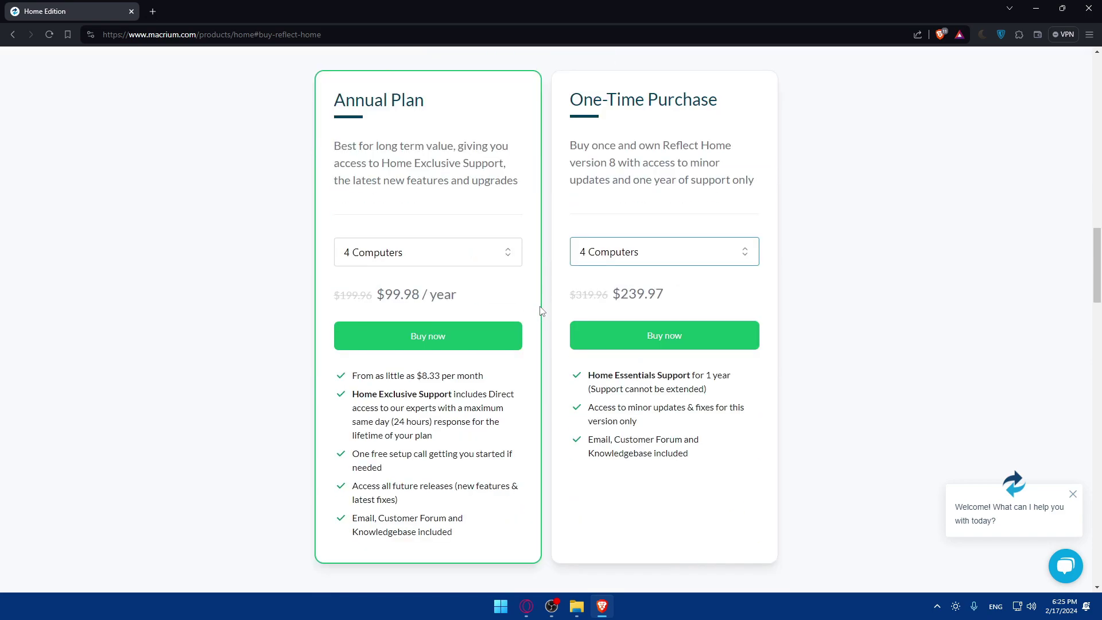
pyautogui.scroll(10, 540, 310)
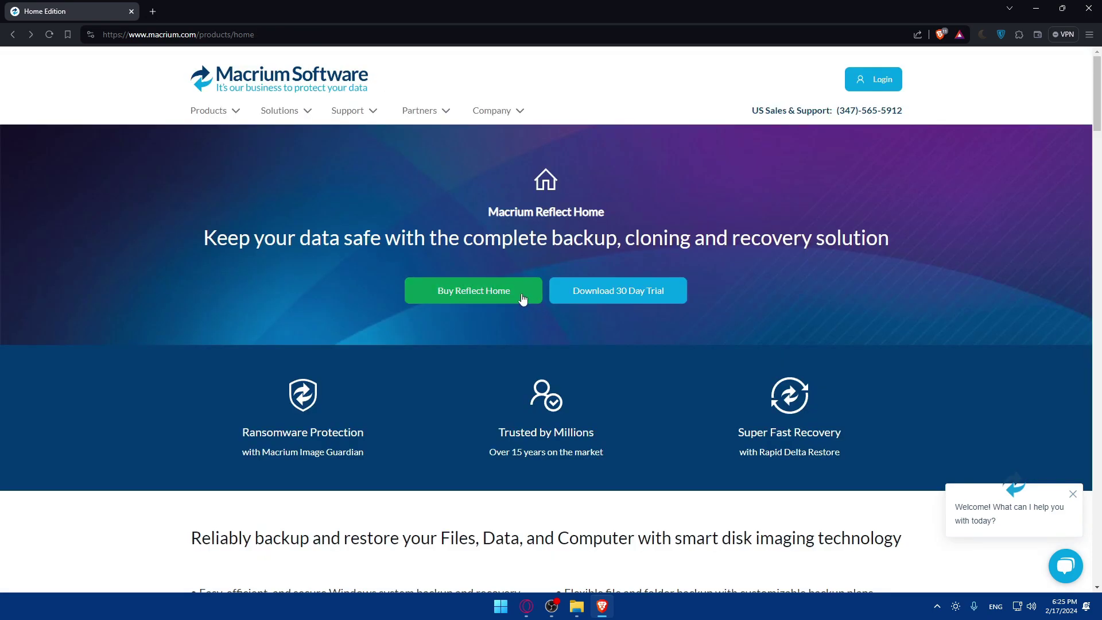
pyautogui.click(601, 301)
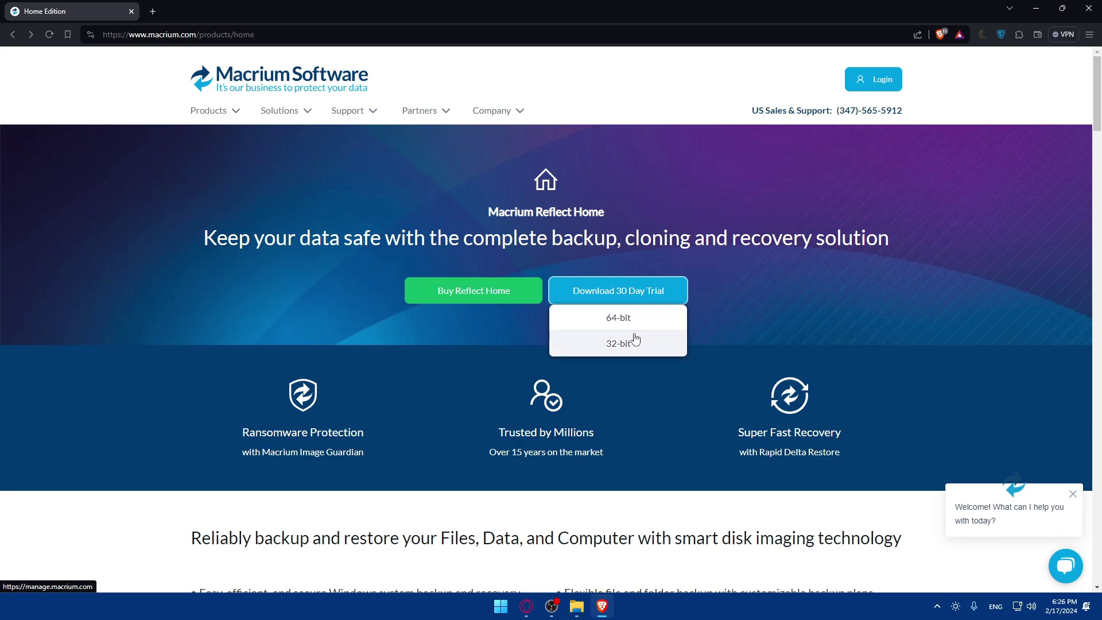
# Check Settings > System > About to confirm a 64-bit system type, then return to Brave.
pyautogui.press('super+i')
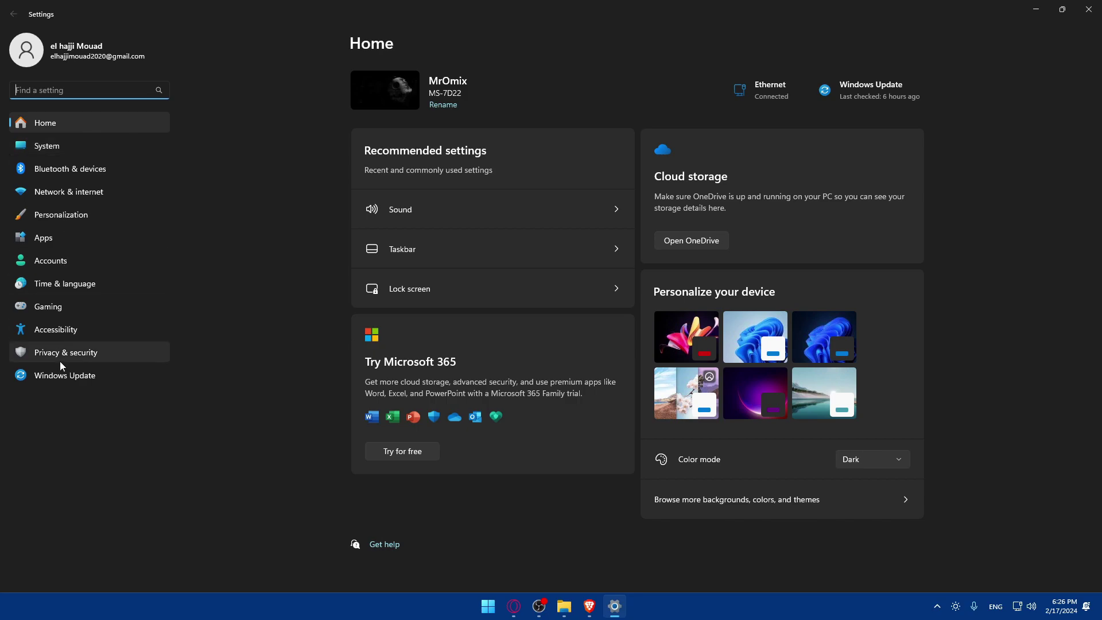
pyautogui.click(43, 146)
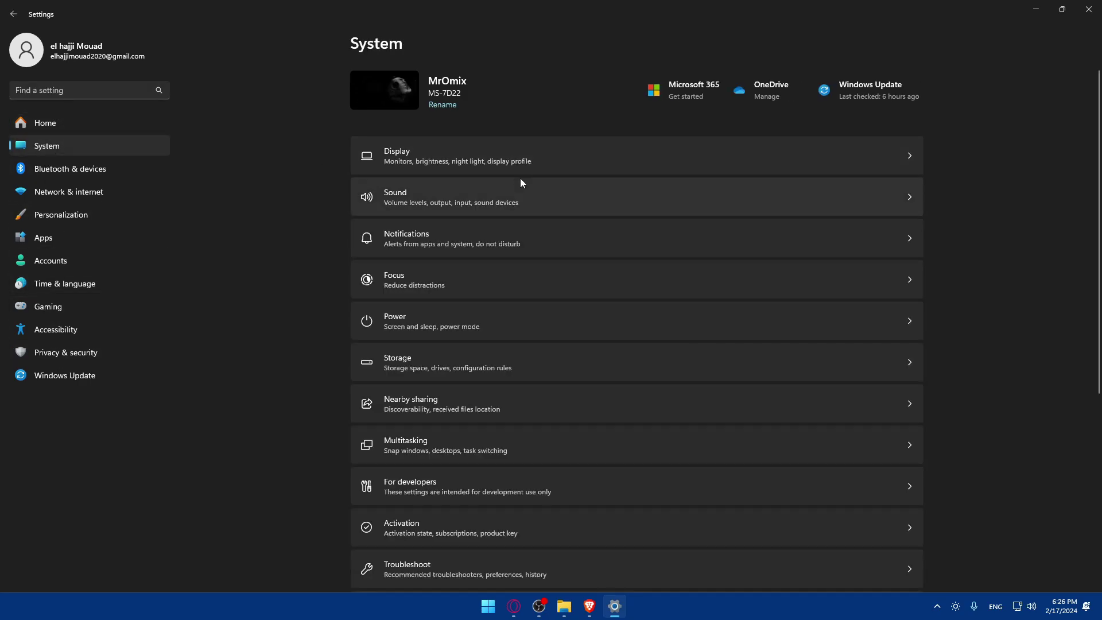
pyautogui.scroll(-5, 522, 195)
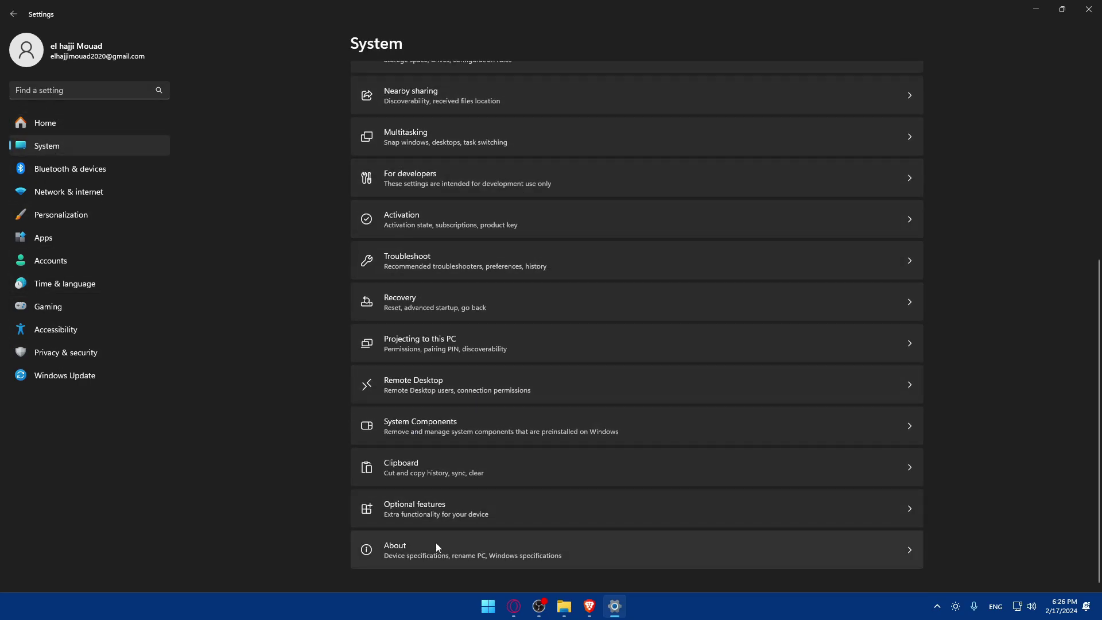
pyautogui.click(401, 545)
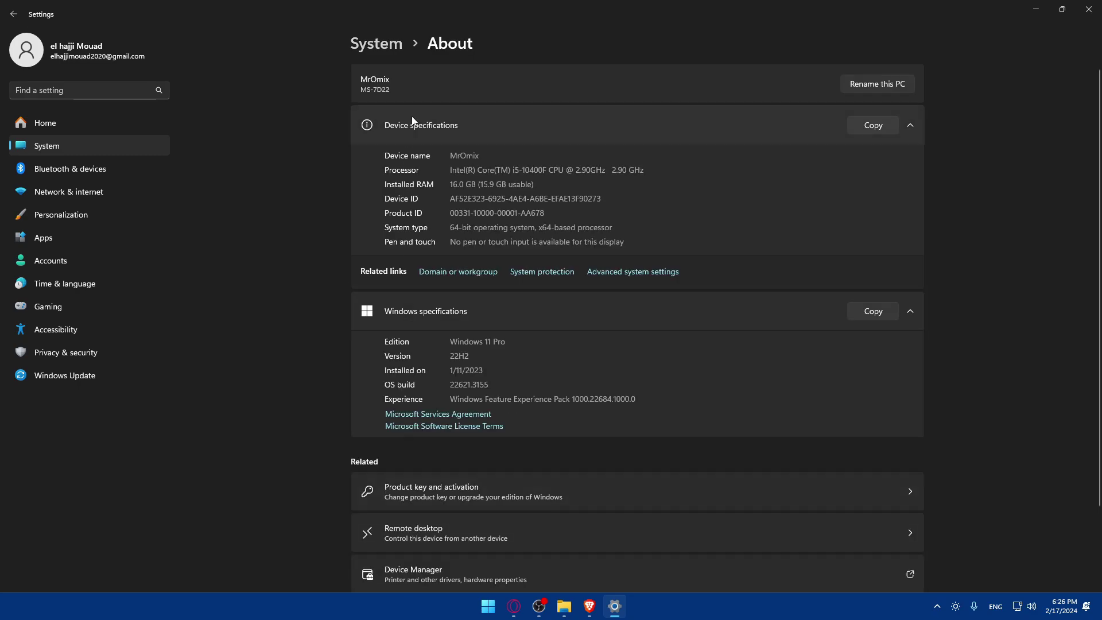
pyautogui.click(503, 130)
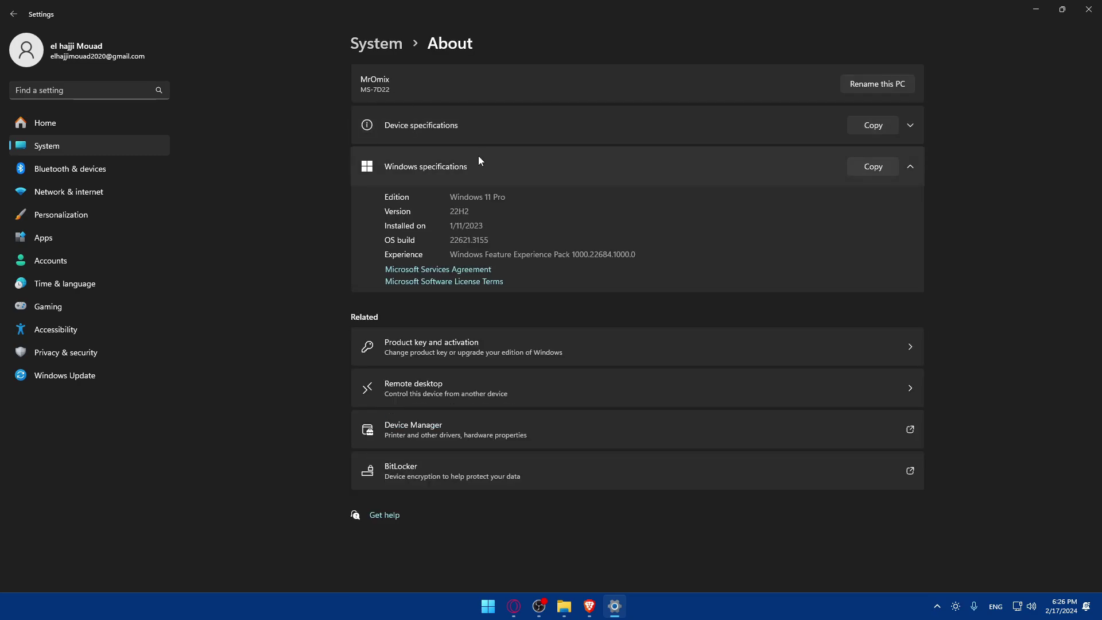
pyautogui.click(492, 166)
pyautogui.click(454, 134)
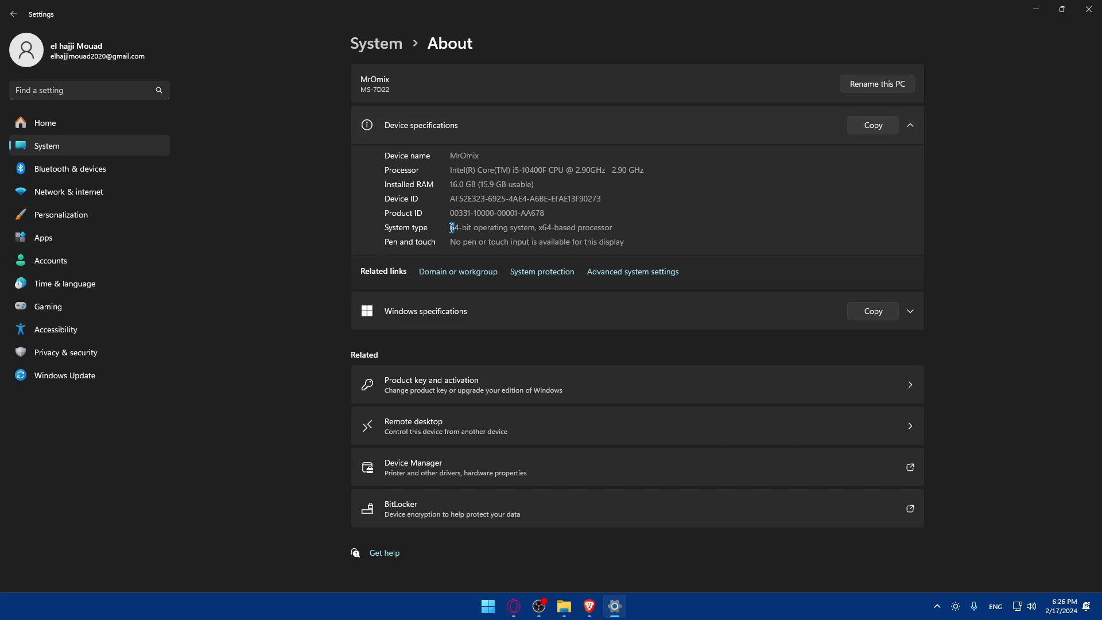
pyautogui.moveTo(451, 227); pyautogui.dragTo(612, 230)
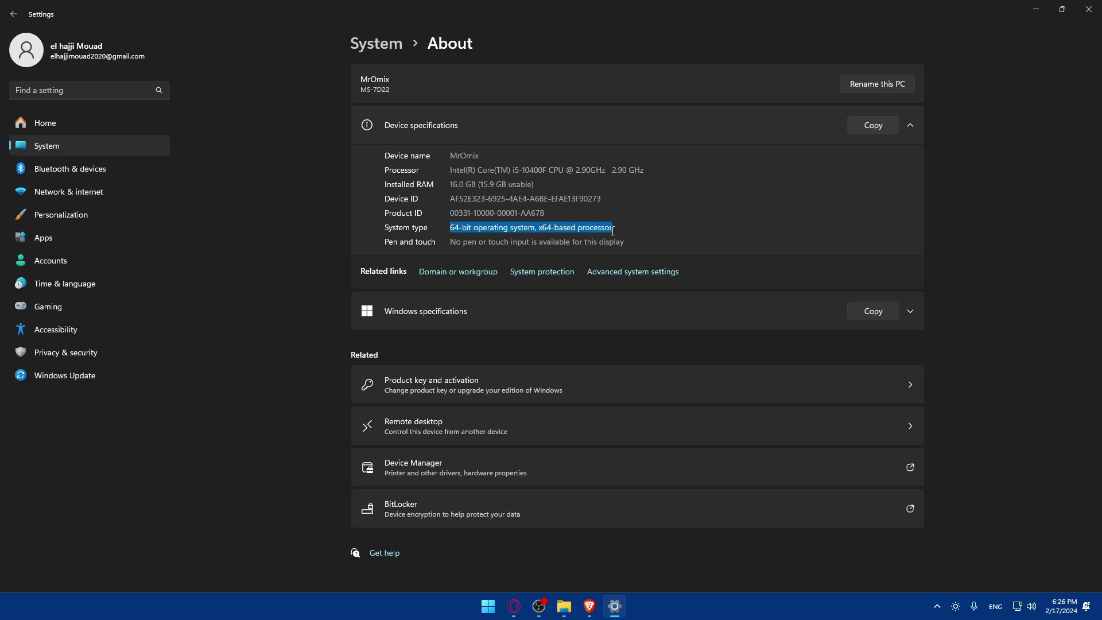
pyautogui.click(873, 180)
pyautogui.hotkey('alt', 'Tab')
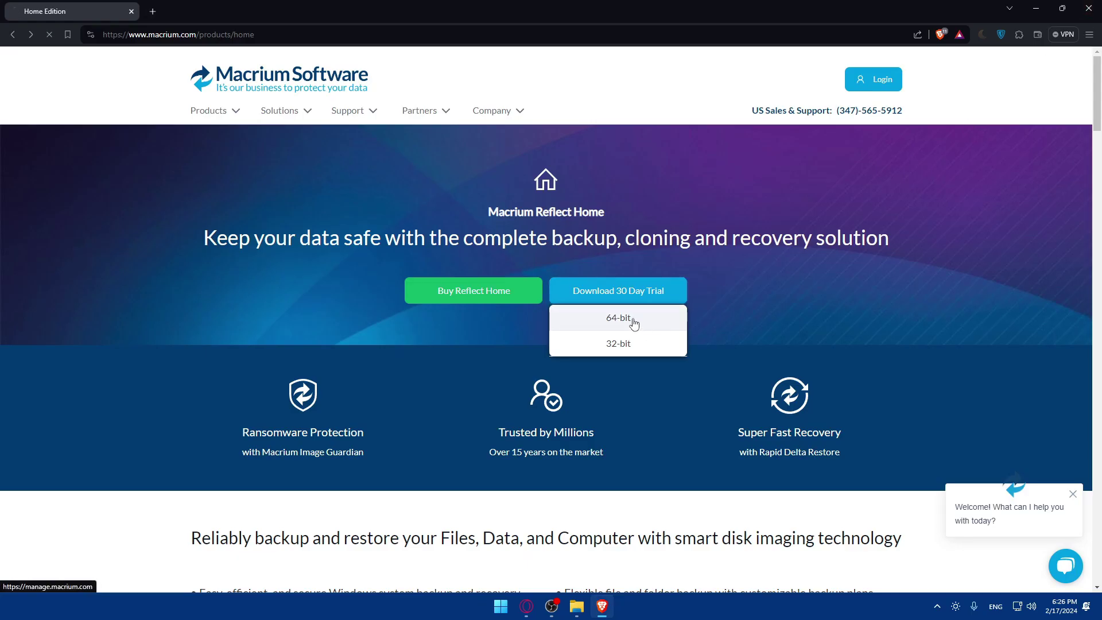
# Choose the 64-bit trial download and decline newsletter emails on the registration form.
pyautogui.click(633, 323)
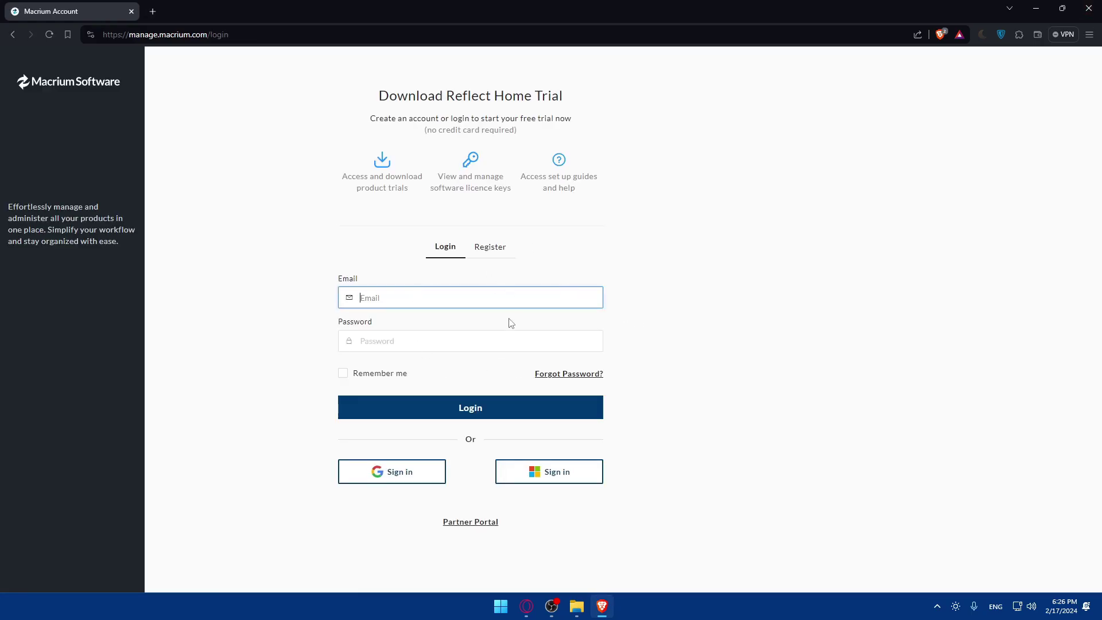
pyautogui.click(498, 248)
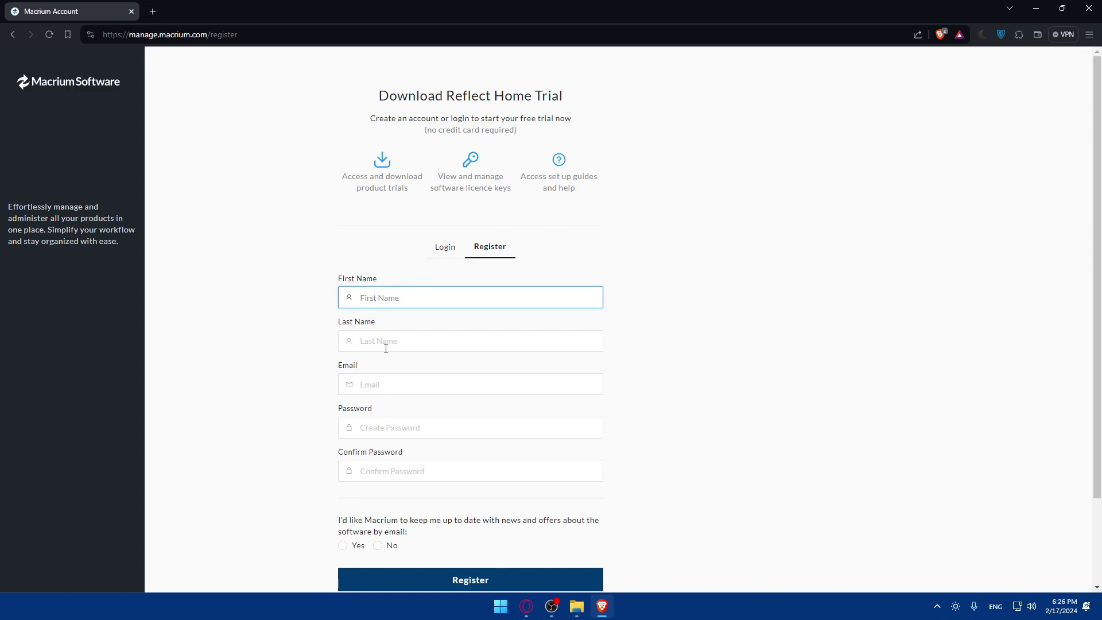
pyautogui.scroll(-2, 371, 476)
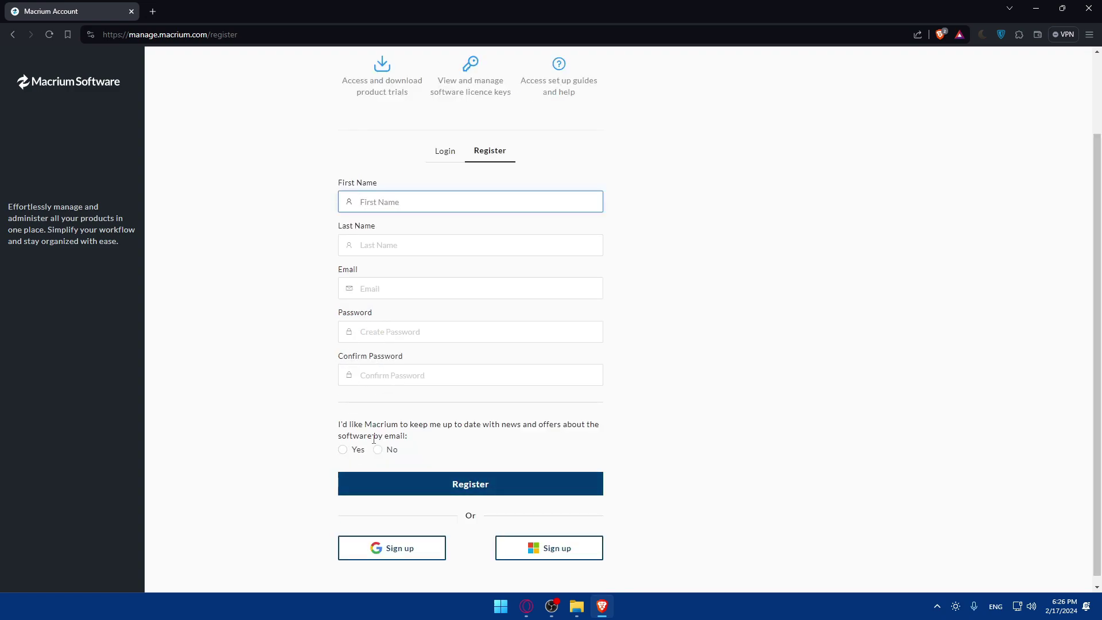
pyautogui.moveTo(394, 421); pyautogui.dragTo(470, 425)
pyautogui.click(487, 434)
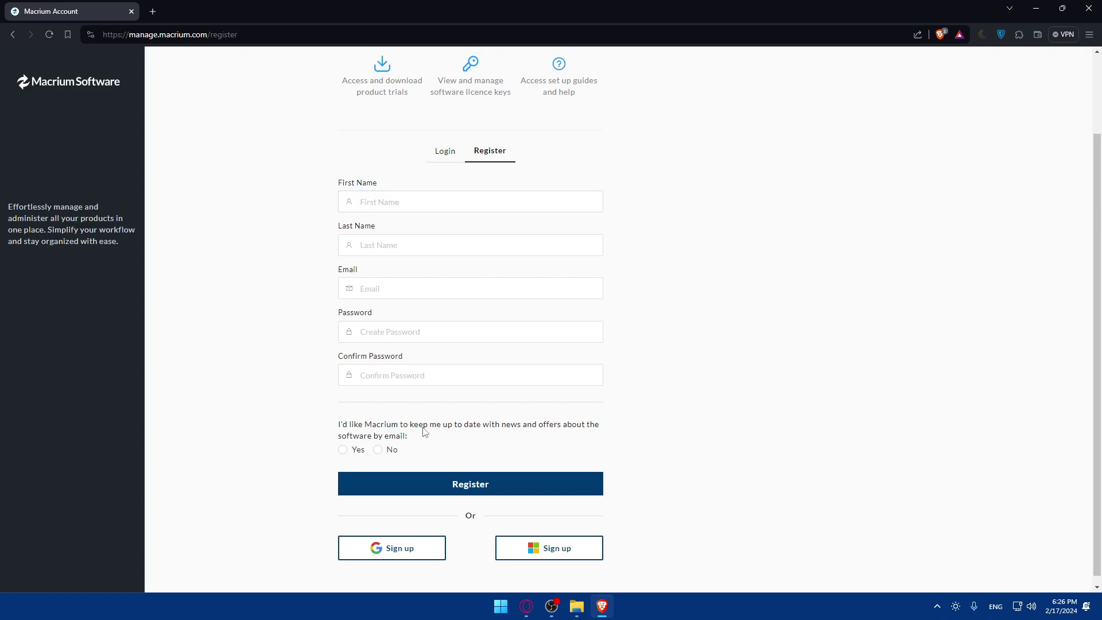
pyautogui.click(378, 450)
# Switch between the Register and Login forms, ending on the Login form.
pyautogui.click(429, 155)
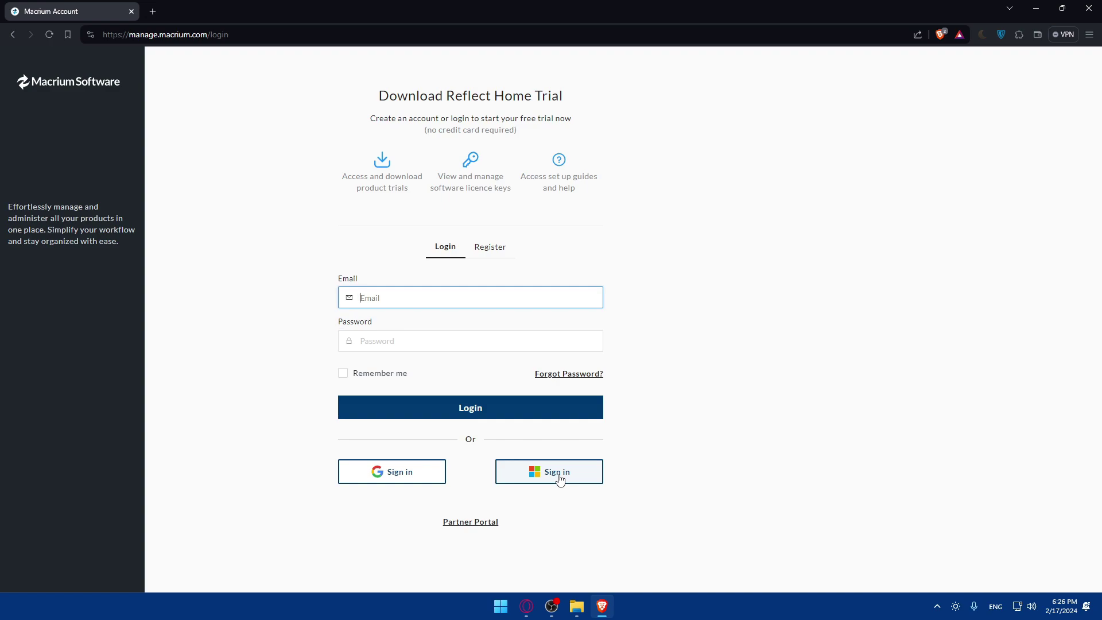
pyautogui.click(490, 247)
pyautogui.click(445, 250)
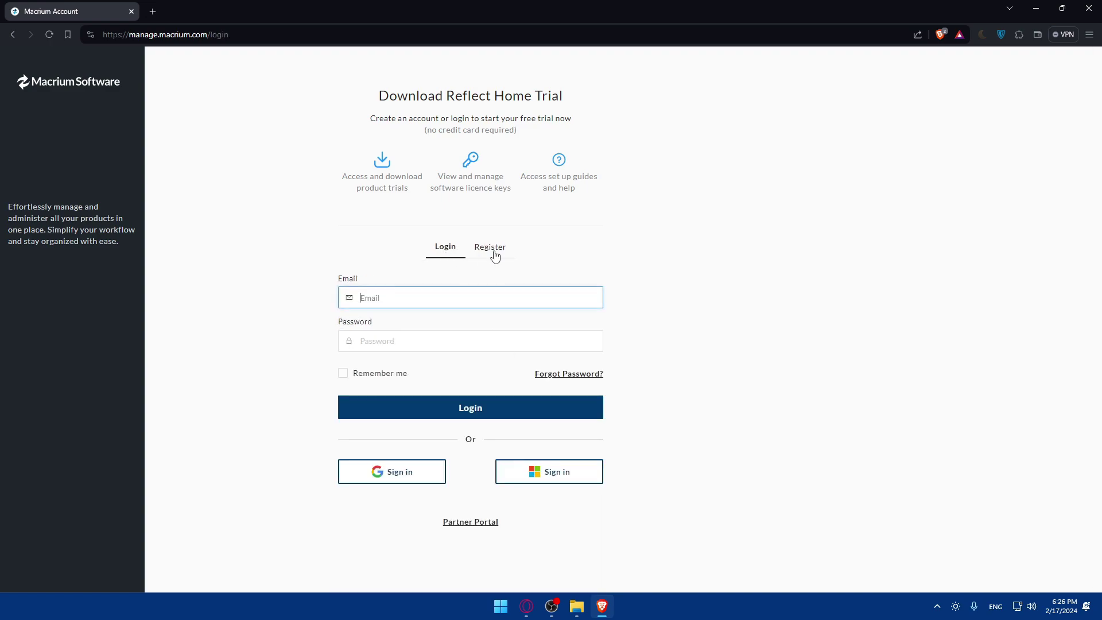
pyautogui.click(492, 251)
pyautogui.click(447, 251)
# Sign in to Macrium Account with Google, picking the account in the chooser.
pyautogui.click(405, 478)
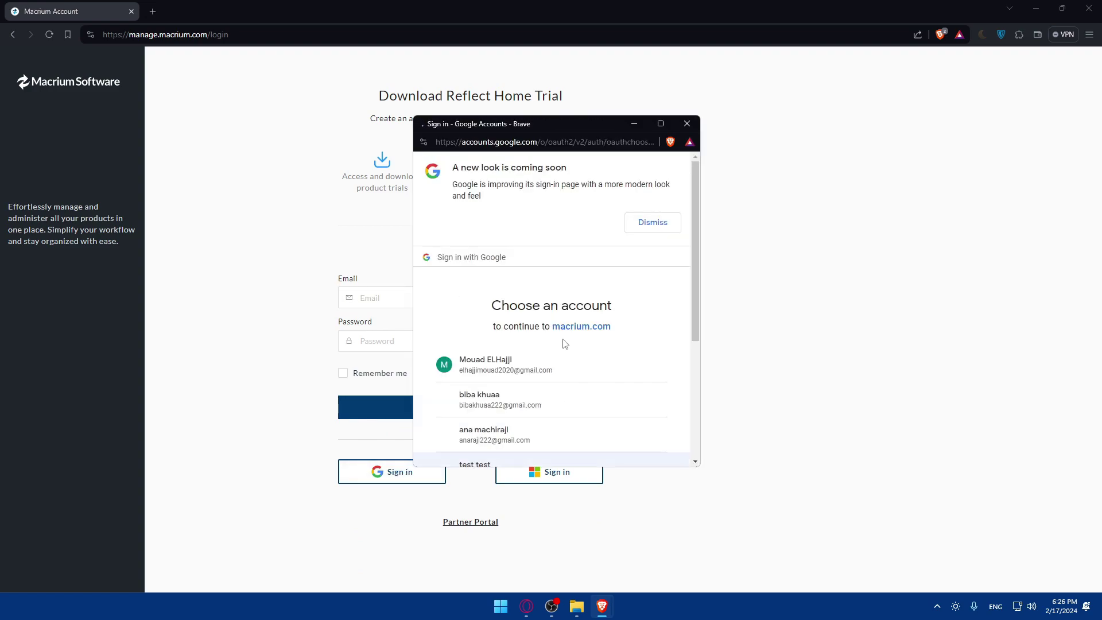
pyautogui.click(514, 407)
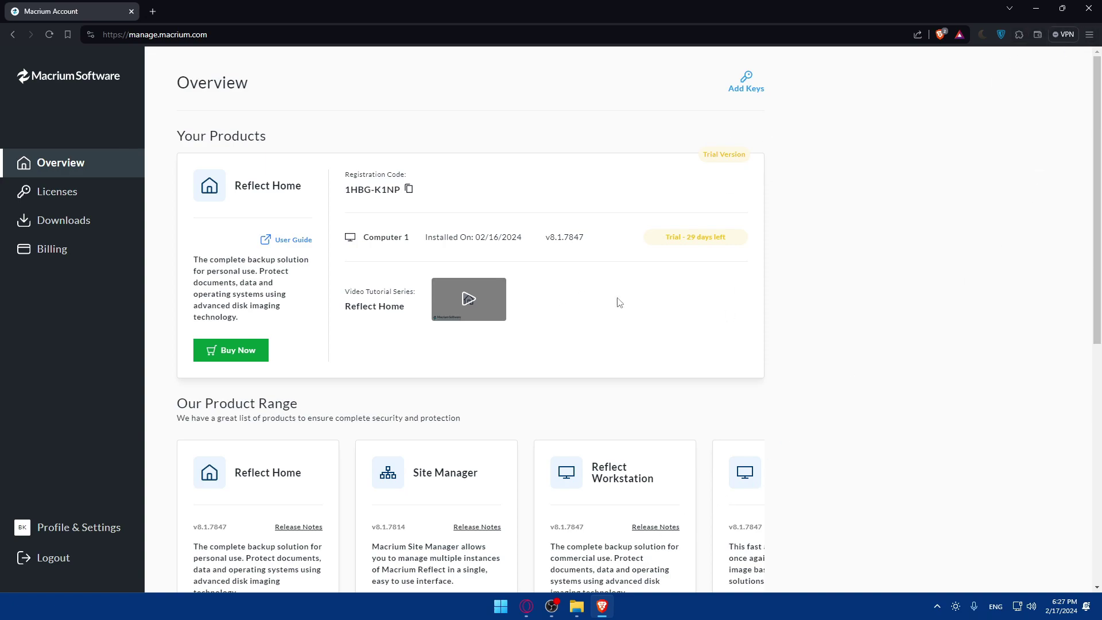
# Check the downloaded Reflect Home setup in Brave's Downloads, then close and relaunch Brave.
pyautogui.click(1090, 35)
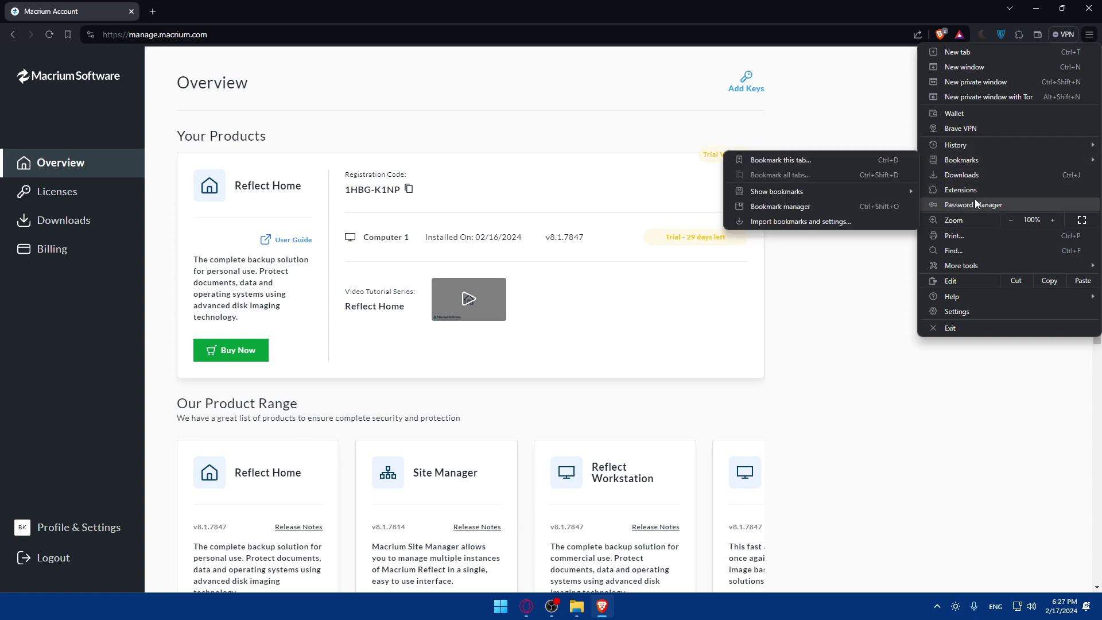
pyautogui.click(961, 174)
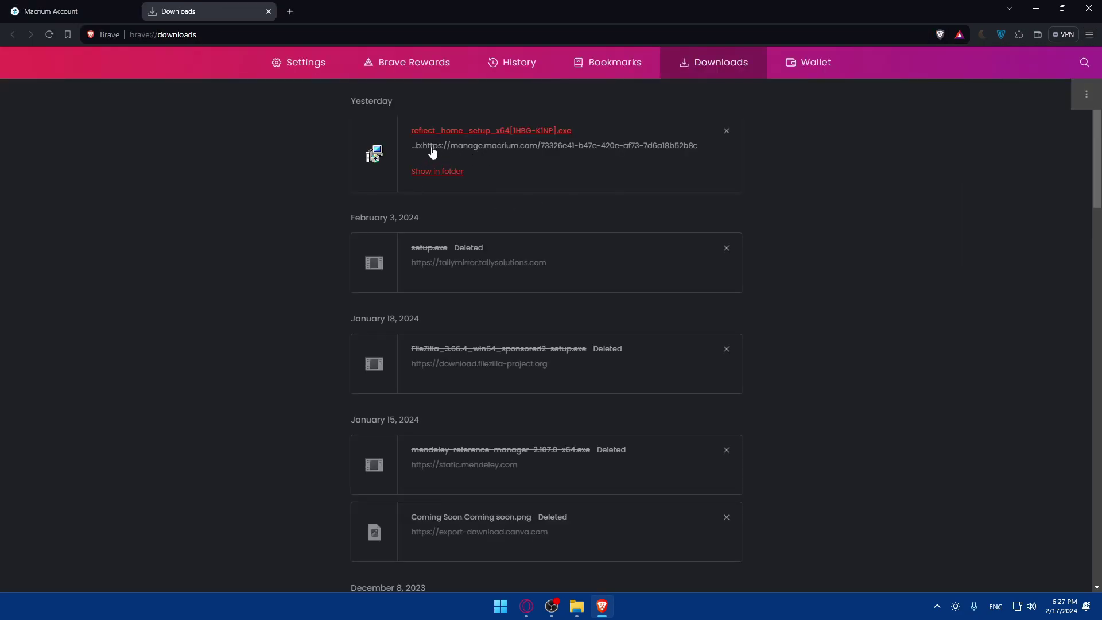
pyautogui.click(1083, 6)
pyautogui.press('super')
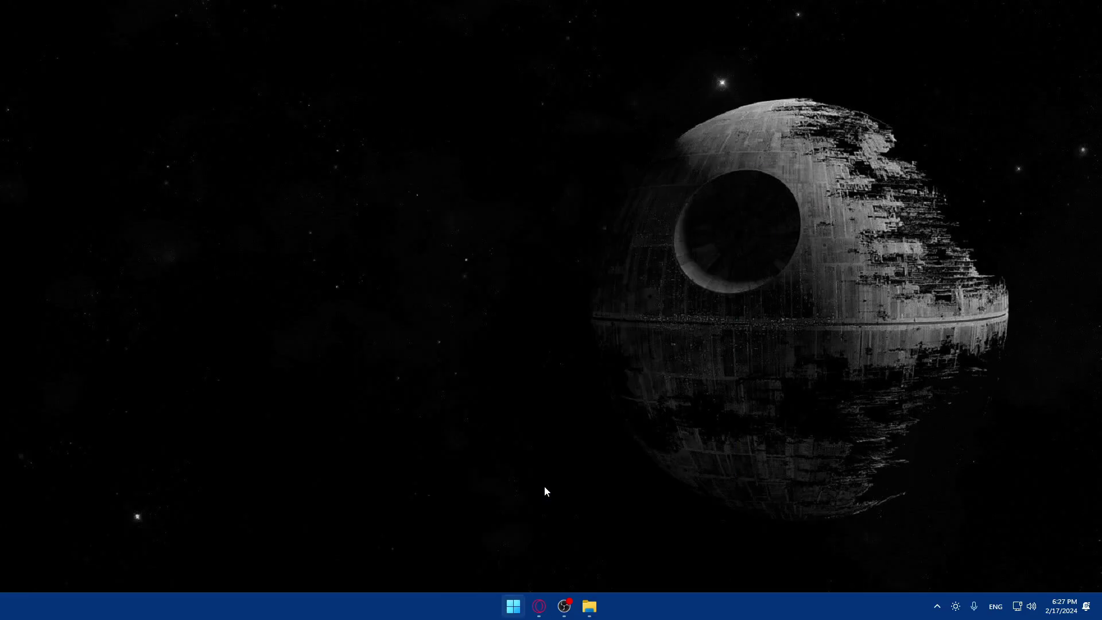
pyautogui.write('brave')
pyautogui.press('Return')
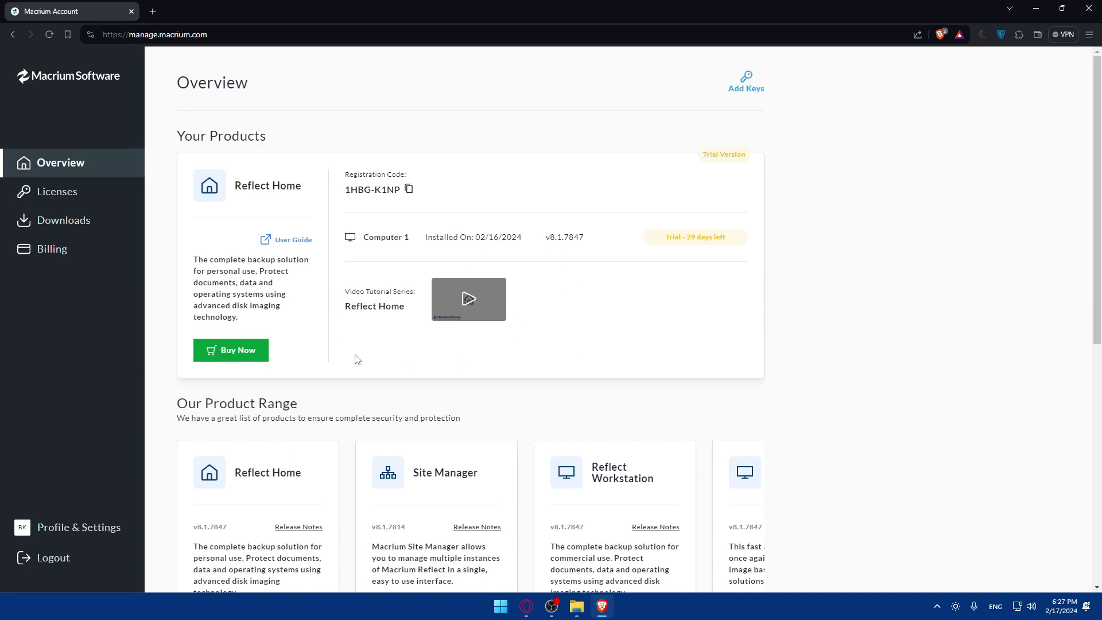
# Browse the other Macrium products in the carousel, then search Windows for 'macrium reflect'.
pyautogui.scroll(-3, 462, 298)
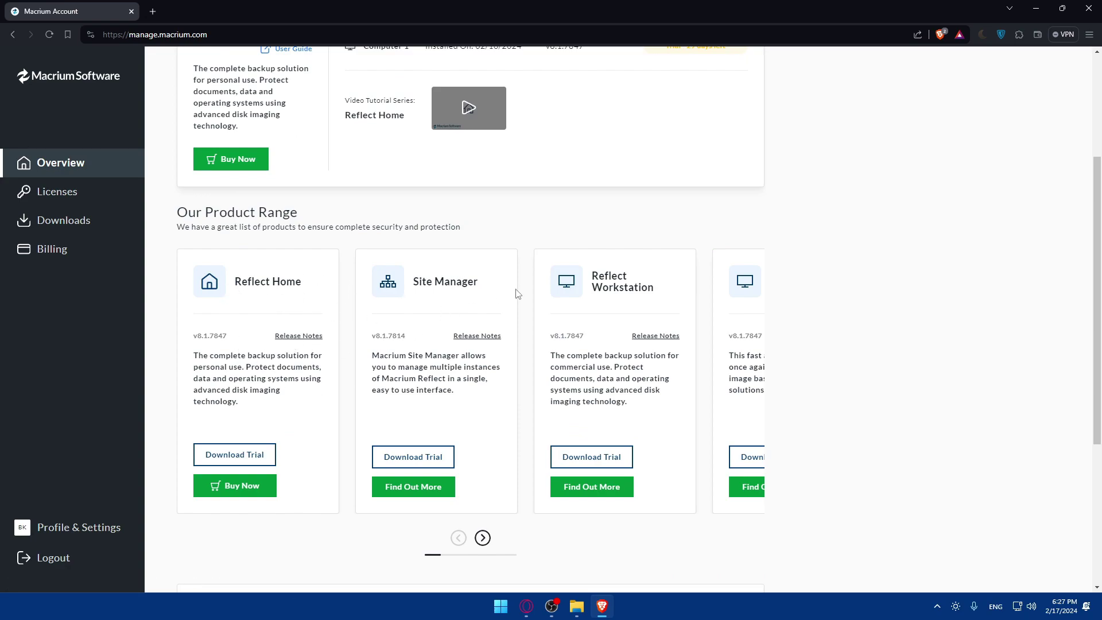
pyautogui.moveTo(598, 305); pyautogui.dragTo(287, 315)
pyautogui.moveTo(646, 293); pyautogui.dragTo(179, 276)
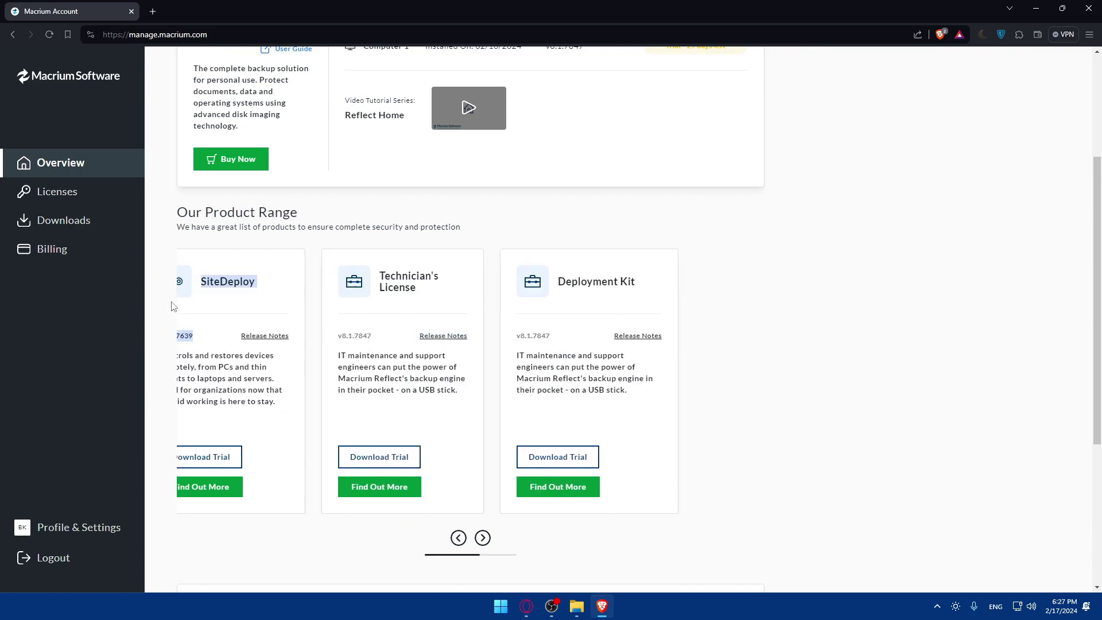
pyautogui.scroll(3, 568, 377)
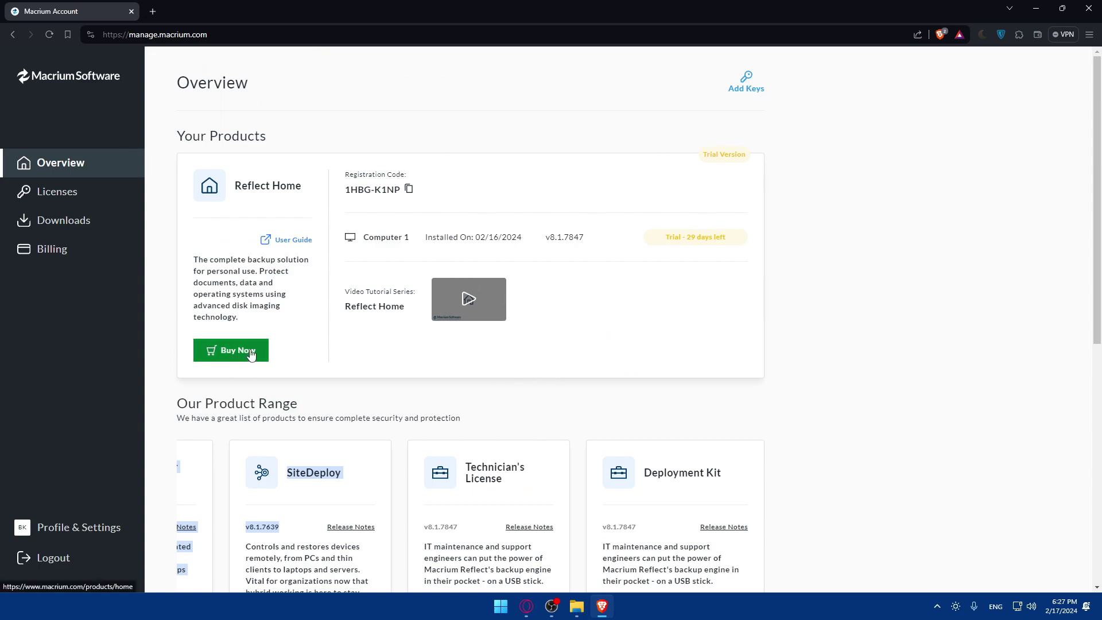
pyautogui.click(666, 360)
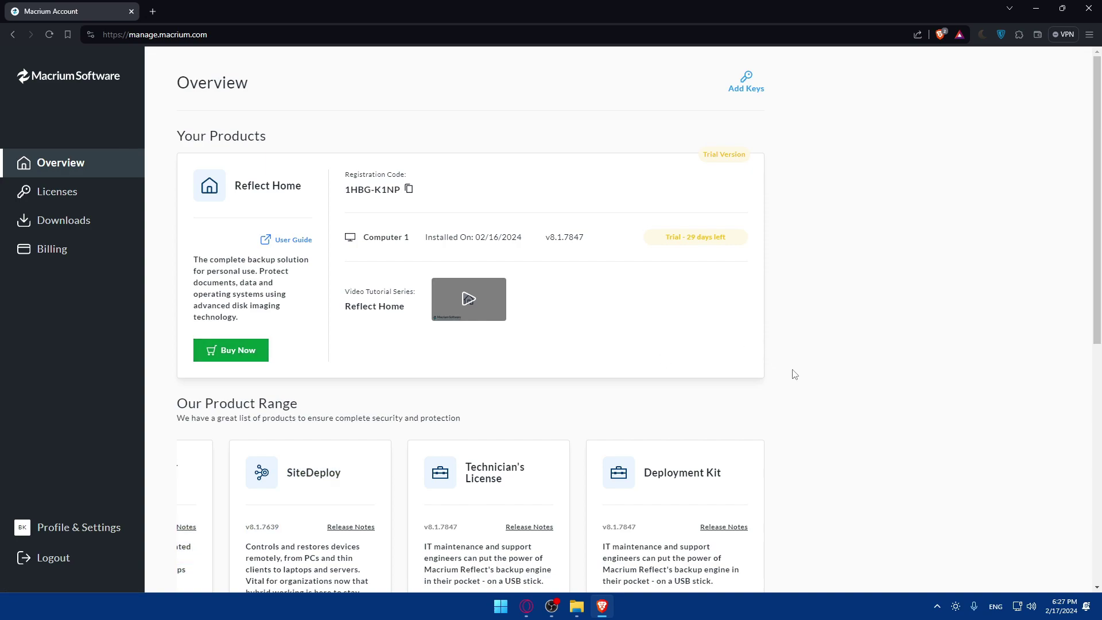
pyautogui.press('super')
pyautogui.write('macrium reflect')
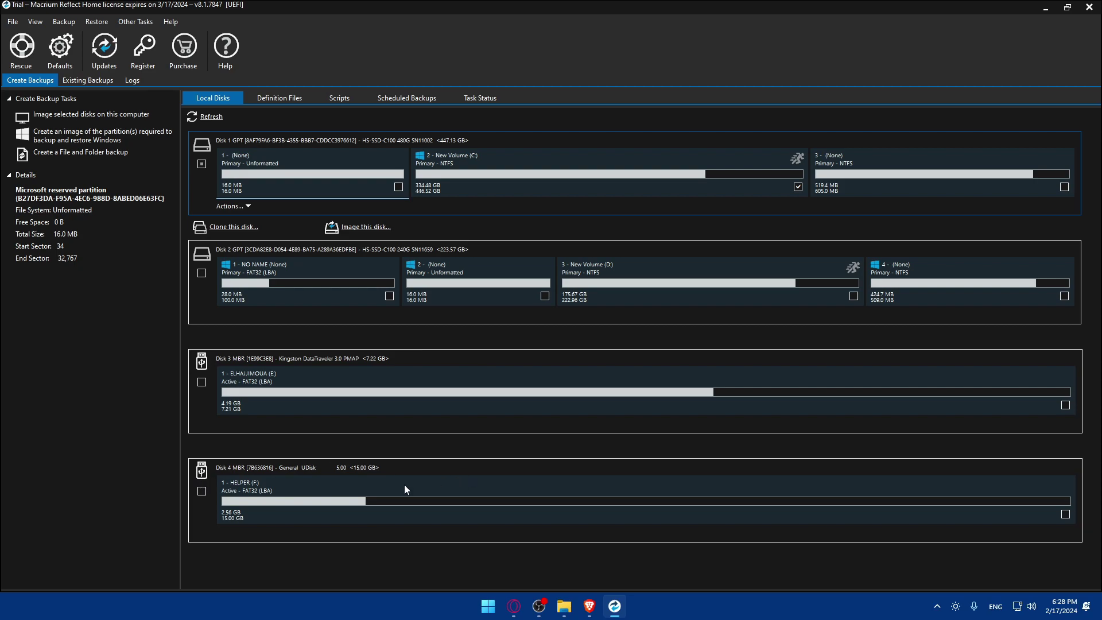
# Switch to the running Macrium Reflect window showing the Local Disks list.
pyautogui.hotkey('alt', 'Tab')
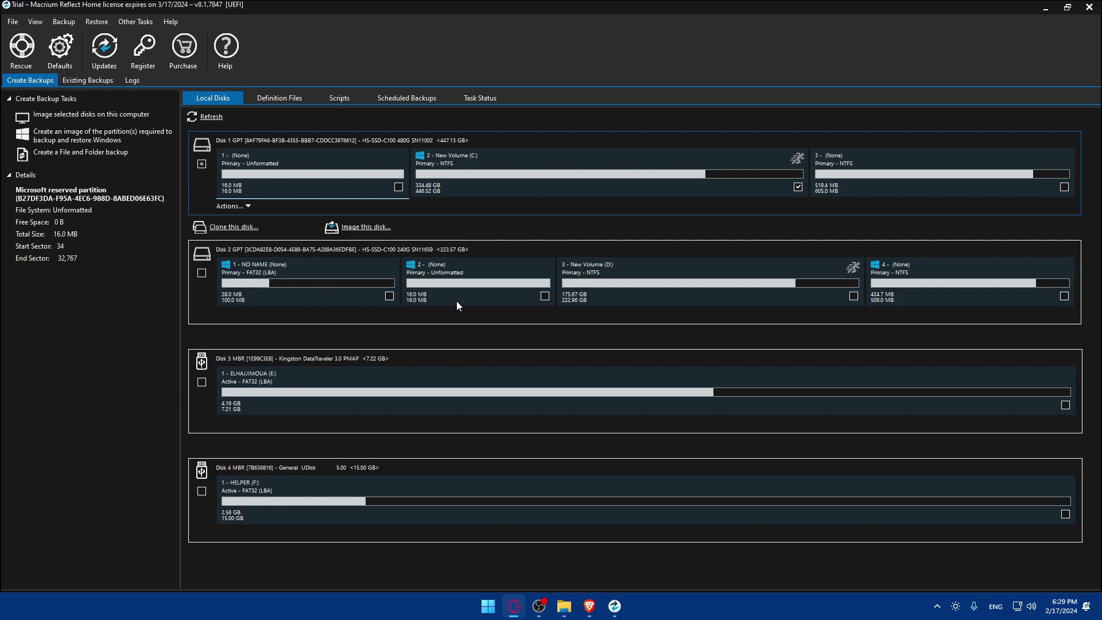
# Tick Disk 1's master checkbox so all three partitions, including New Volume (C:), are selected.
pyautogui.click(201, 167)
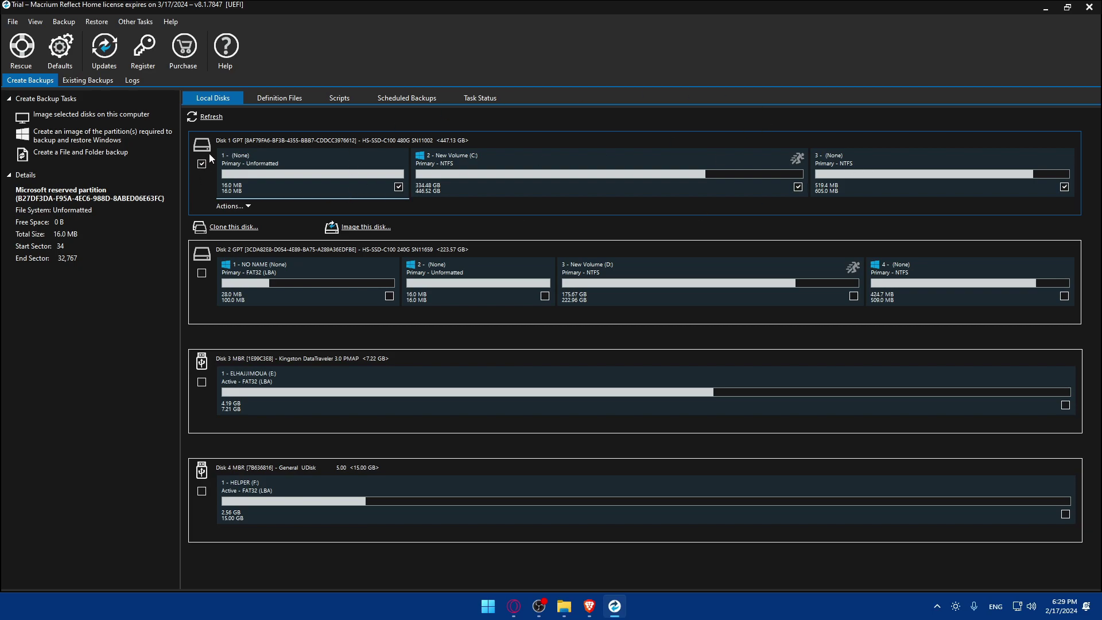
pyautogui.click(201, 165)
pyautogui.click(399, 188)
pyautogui.click(769, 194)
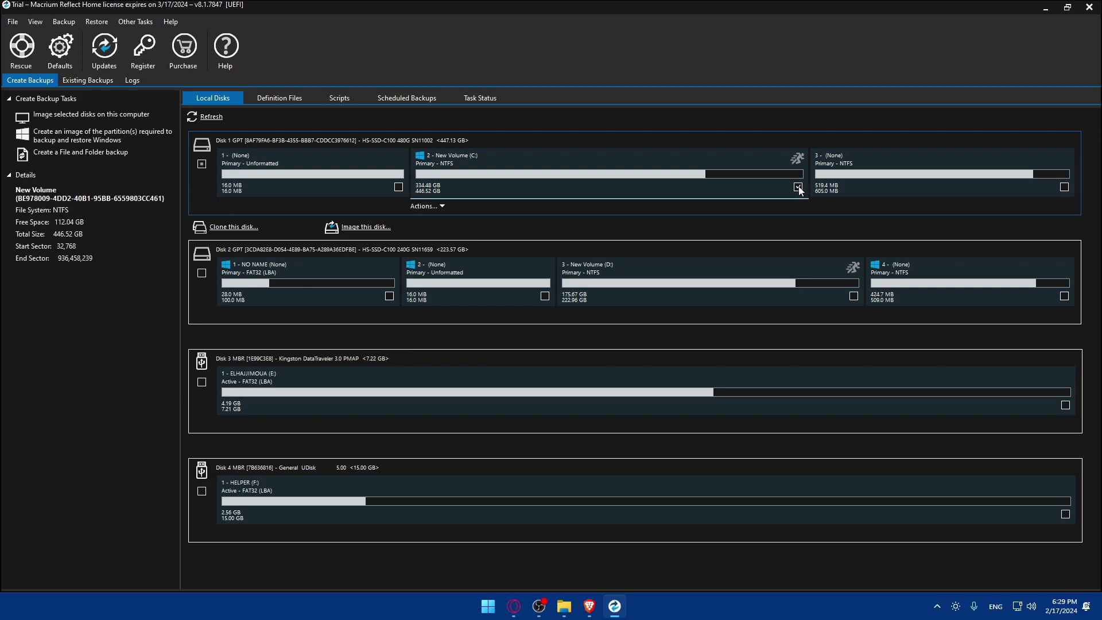
pyautogui.click(202, 165)
# Start cloning Disk 1 with the 240 GB Disk 2 as destination, and continue.
pyautogui.click(230, 232)
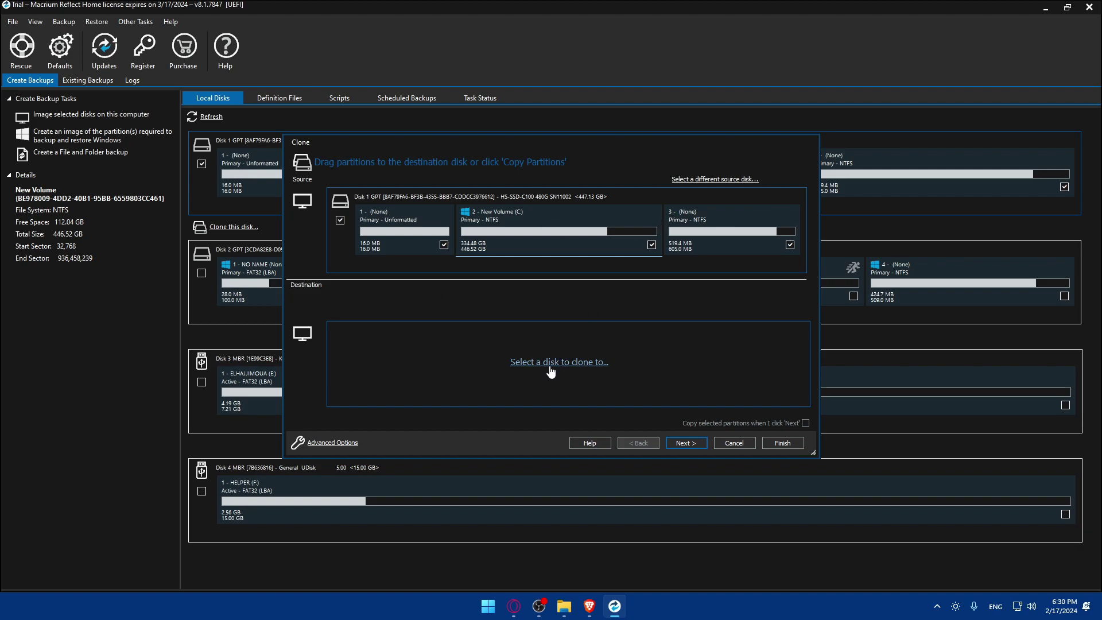
pyautogui.click(550, 369)
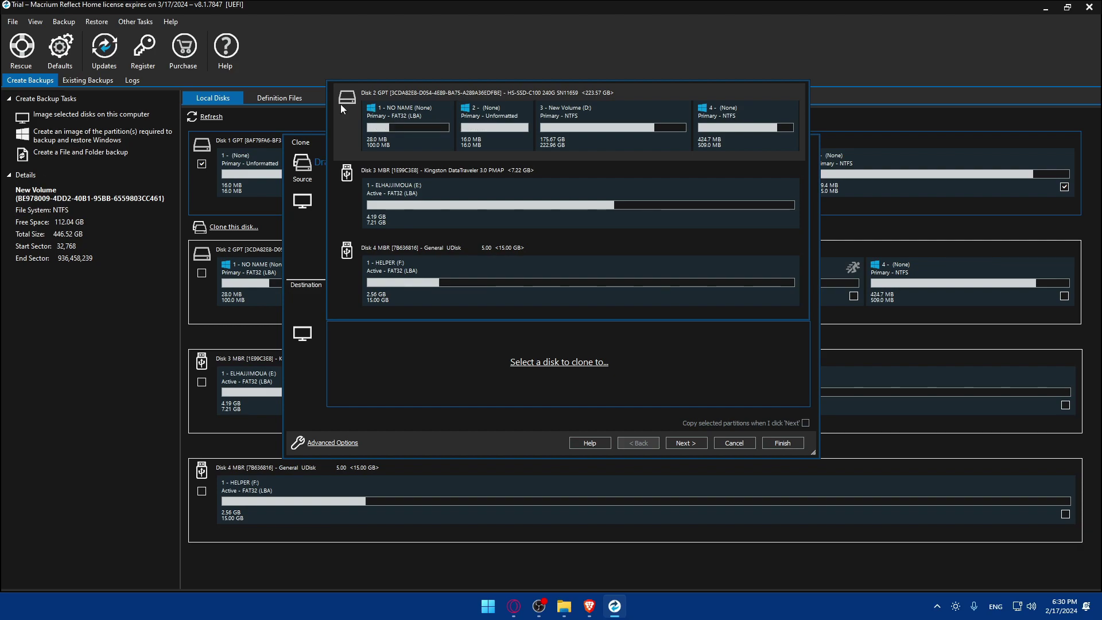
pyautogui.click(366, 115)
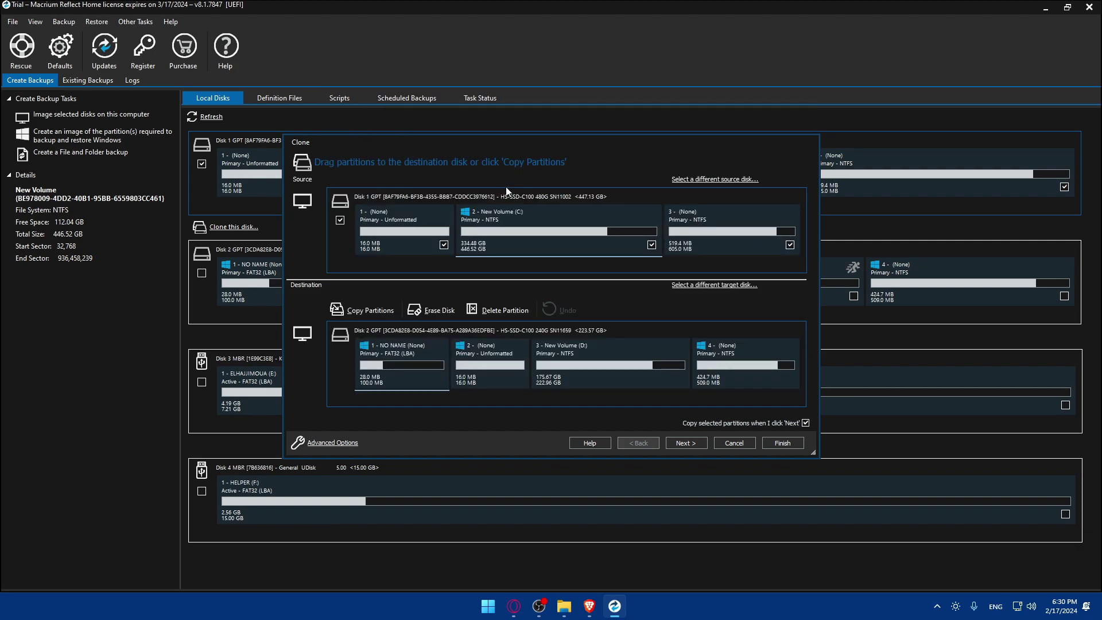
pyautogui.click(692, 443)
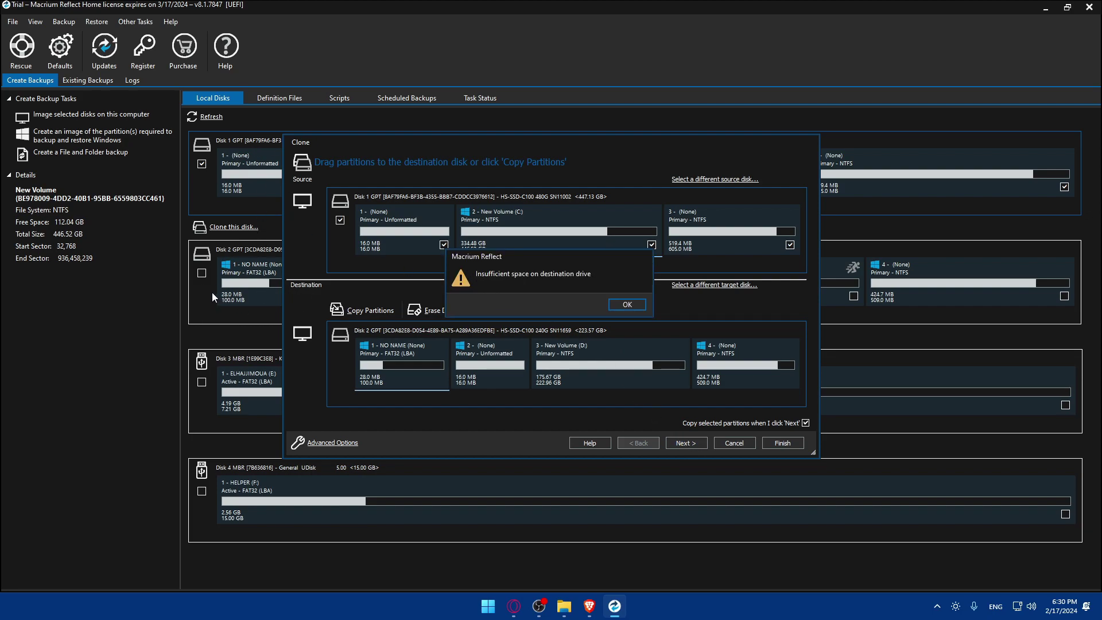
# Acknowledge the 'Insufficient space on destination drive' warning with OK.
pyautogui.click(627, 305)
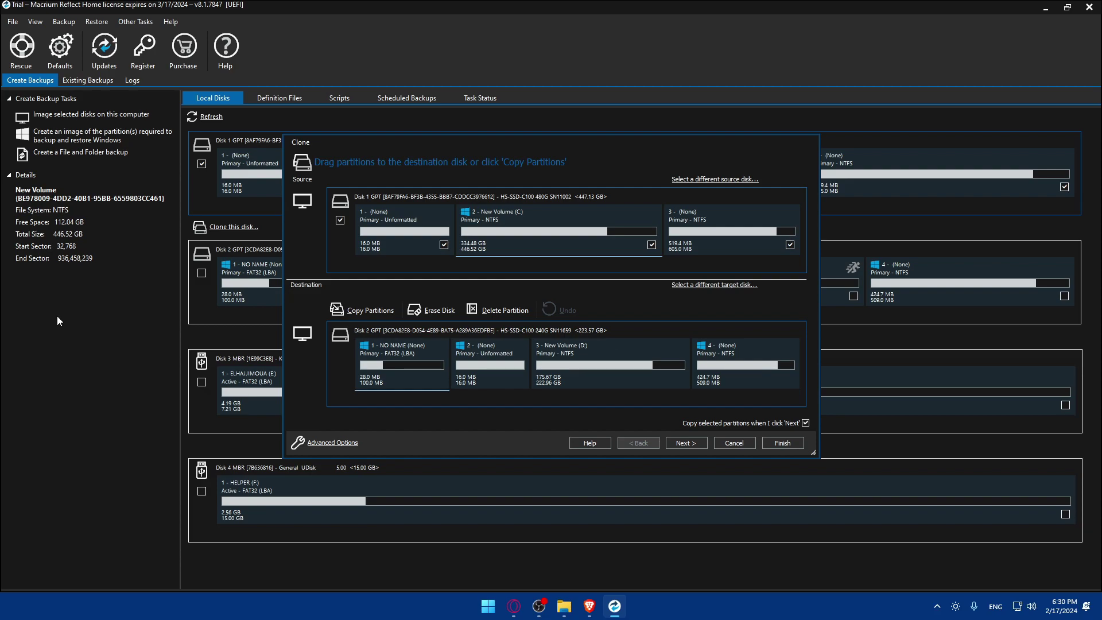
pyautogui.click(717, 443)
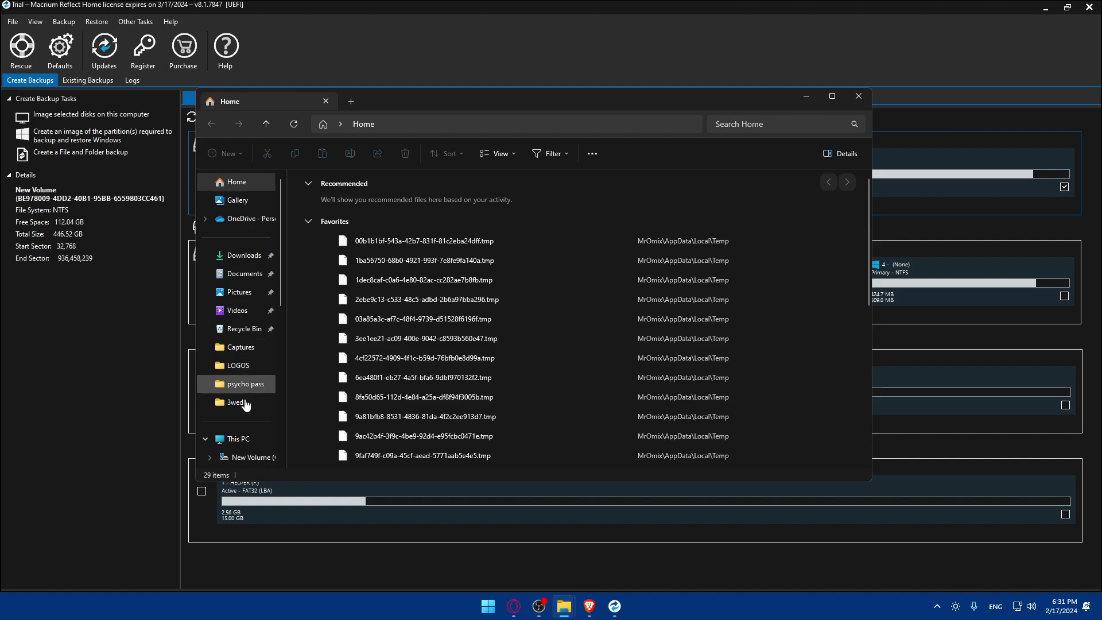
# View This PC's four drives, showing New Volume (C:) with 112 GB free of 446 GB.
pyautogui.click(237, 439)
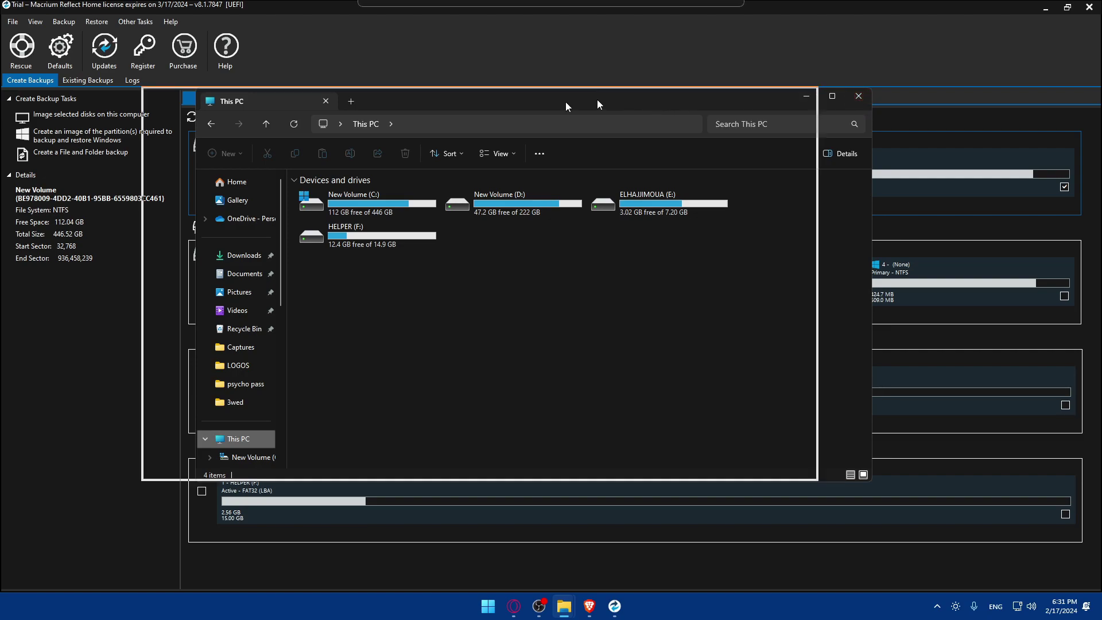
pyautogui.hotkey('alt', 'F4')
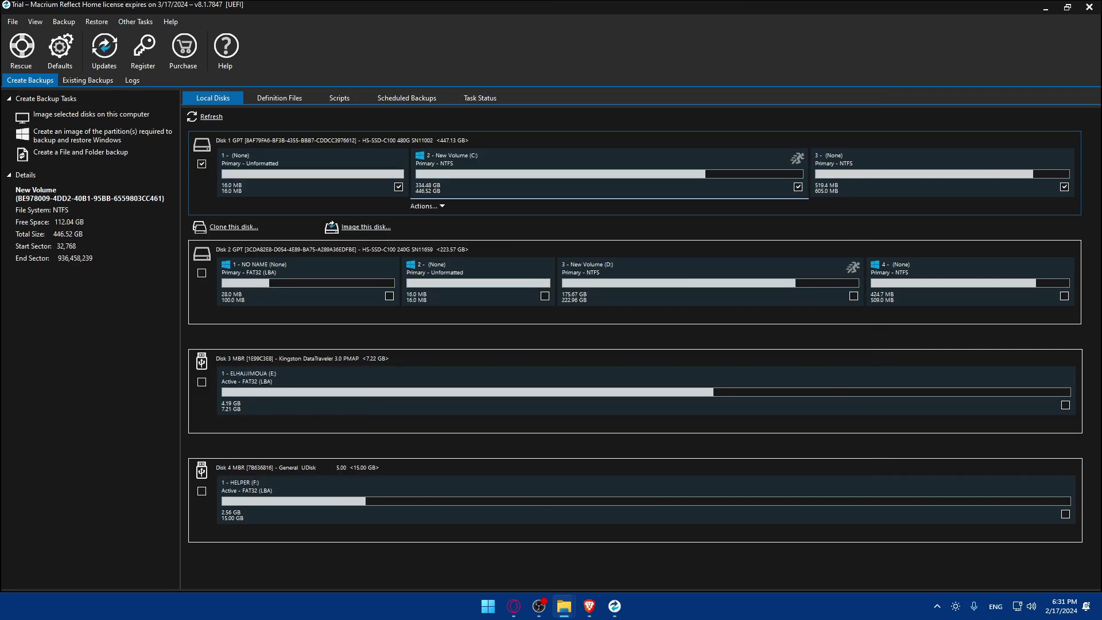